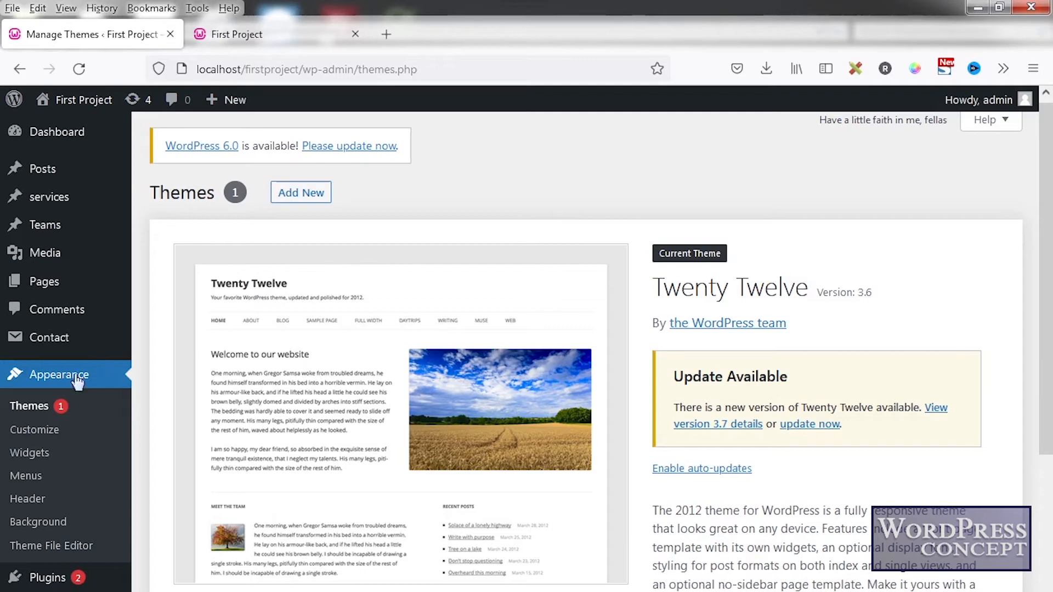
Step: Open the installed themes page and review the details of the active Twenty Twelve theme
{"action": "left_click", "coordinate": [30, 417]}
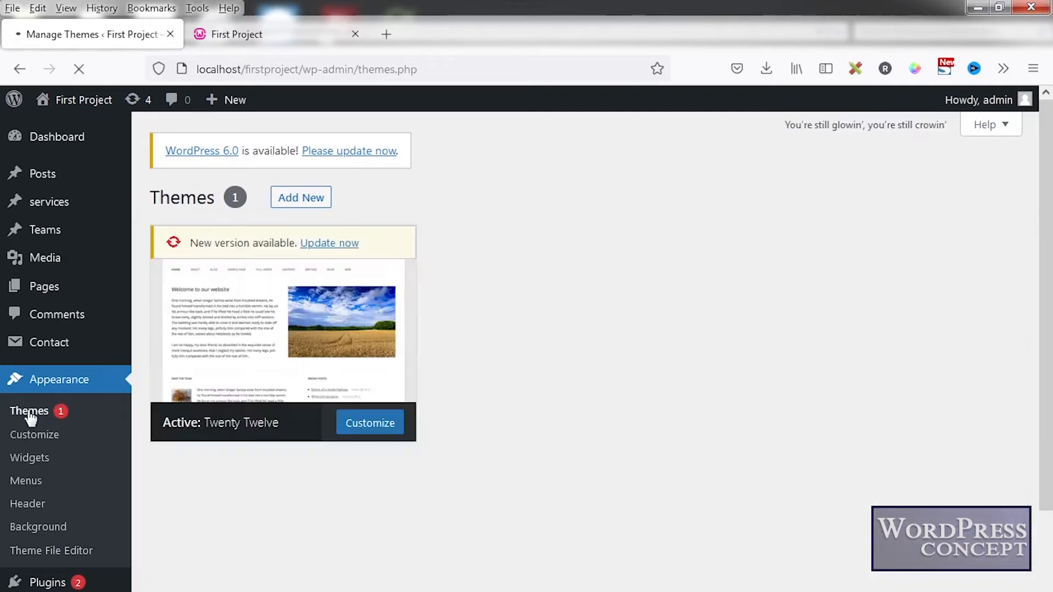
{"action": "scroll", "coordinate": [30, 417], "scroll_direction": "down", "scroll_amount": 3}
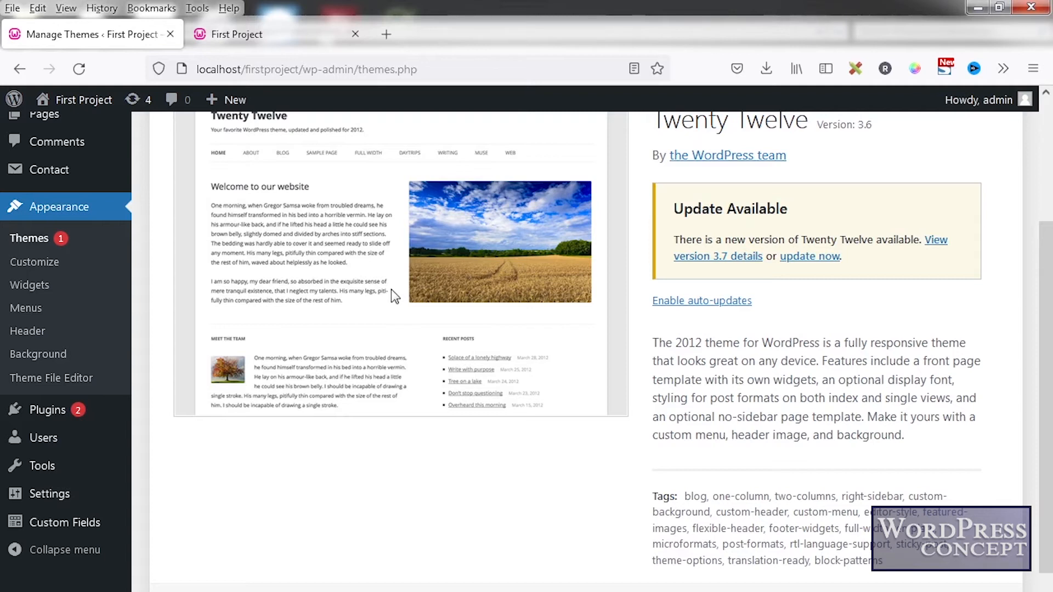
{"action": "scroll", "coordinate": [448, 198], "scroll_direction": "up", "scroll_amount": 2}
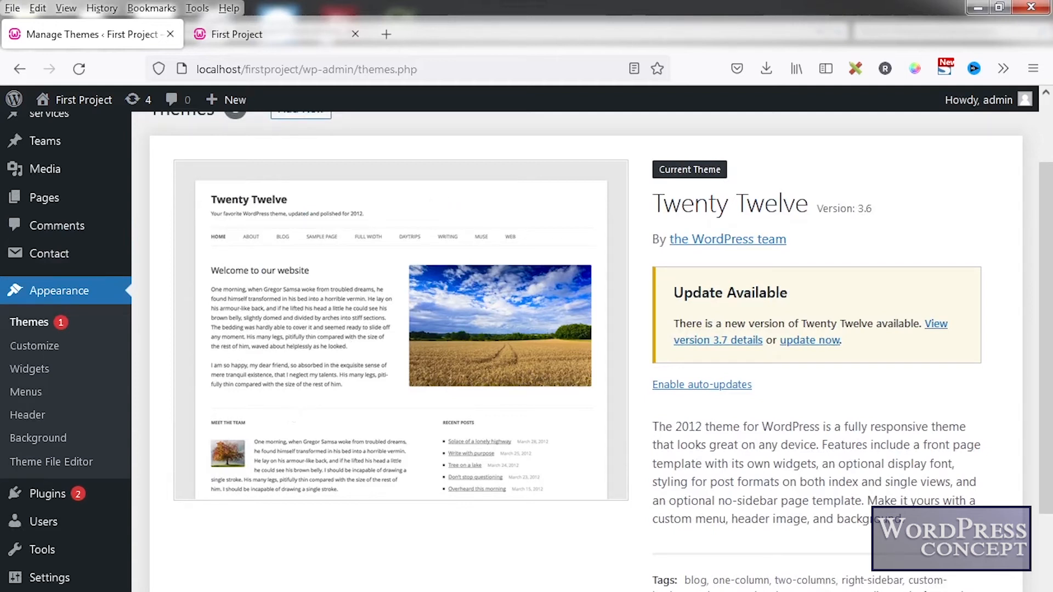
Step: Switch to Windows Explorer, select the twentytwelve folder in wamp\www\firstproject\wp-content\themes, and keep the current color scheme without further prompts
{"action": "mouse_move", "coordinate": [115, 585]}
{"action": "left_click", "coordinate": [133, 564]}
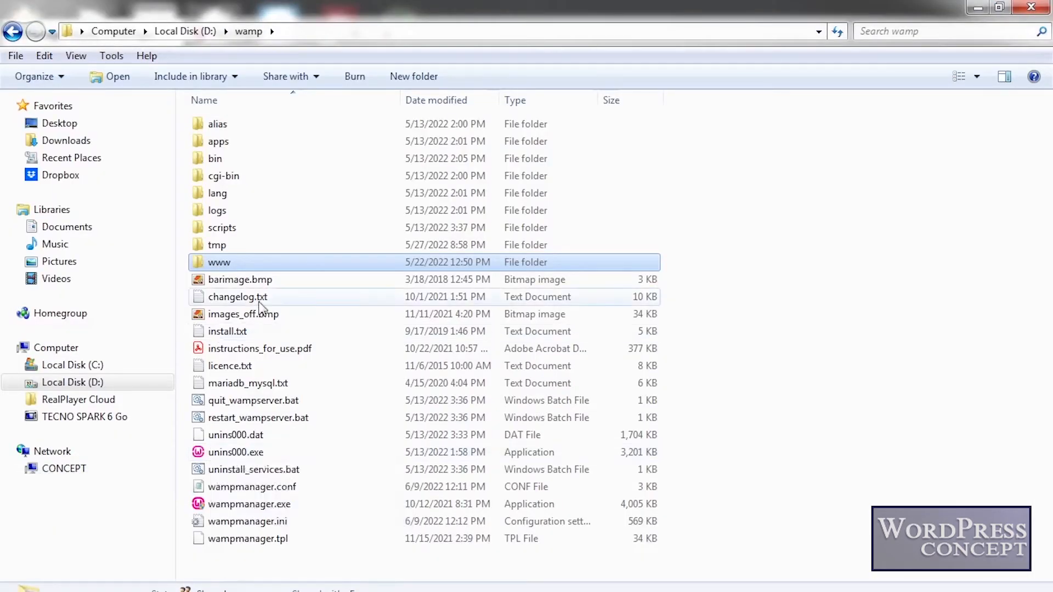
{"action": "double_click", "coordinate": [255, 257]}
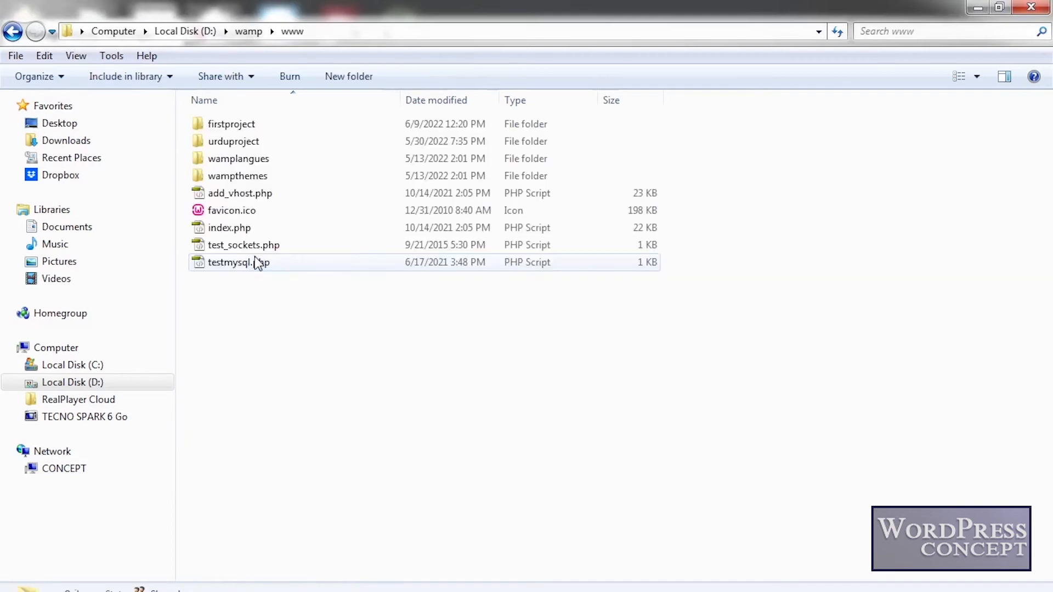
{"action": "double_click", "coordinate": [233, 128]}
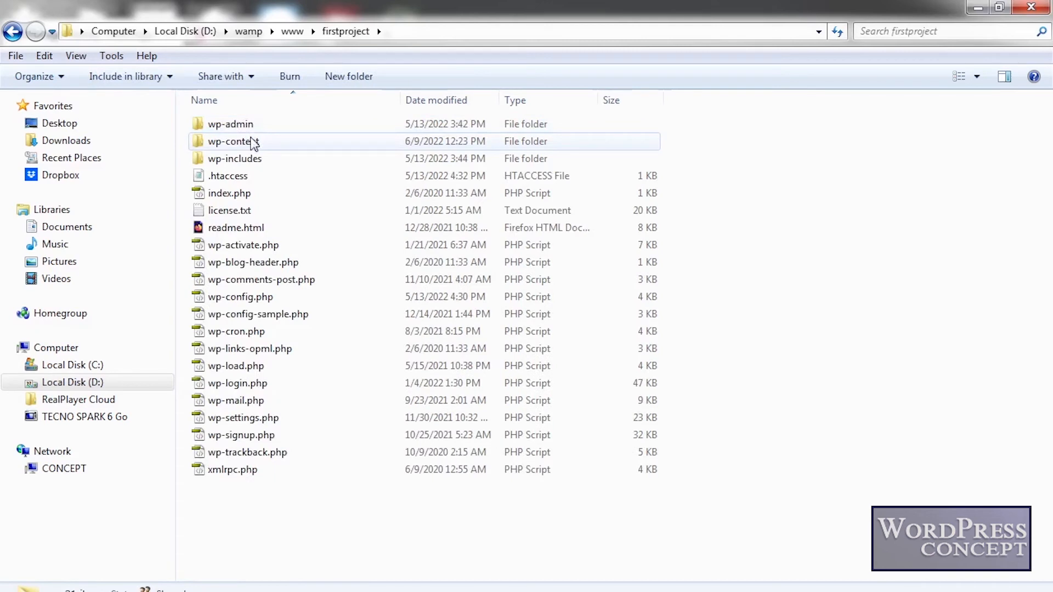
{"action": "double_click", "coordinate": [252, 141]}
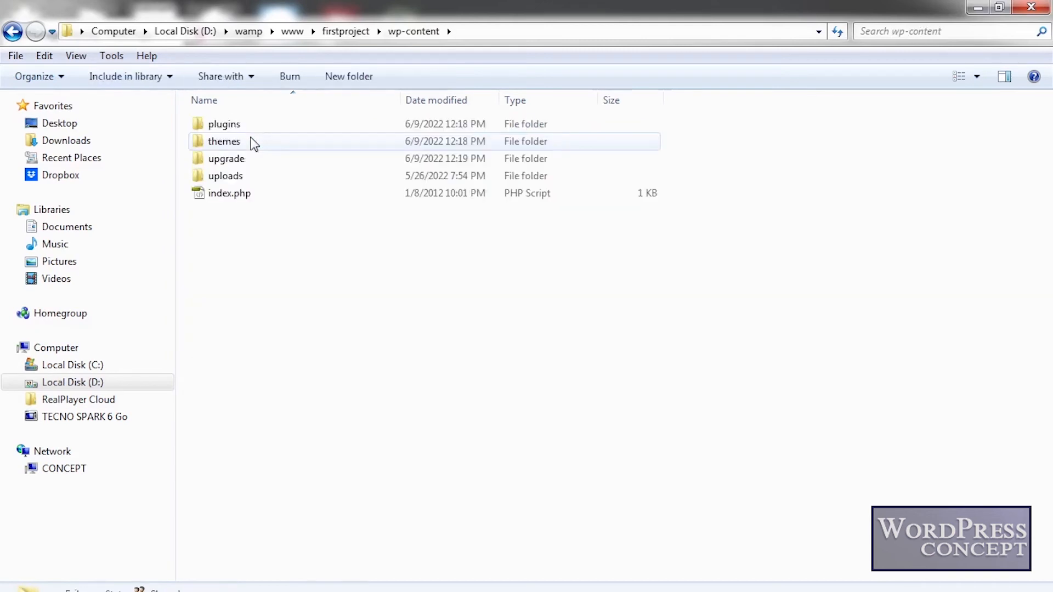
{"action": "double_click", "coordinate": [254, 143]}
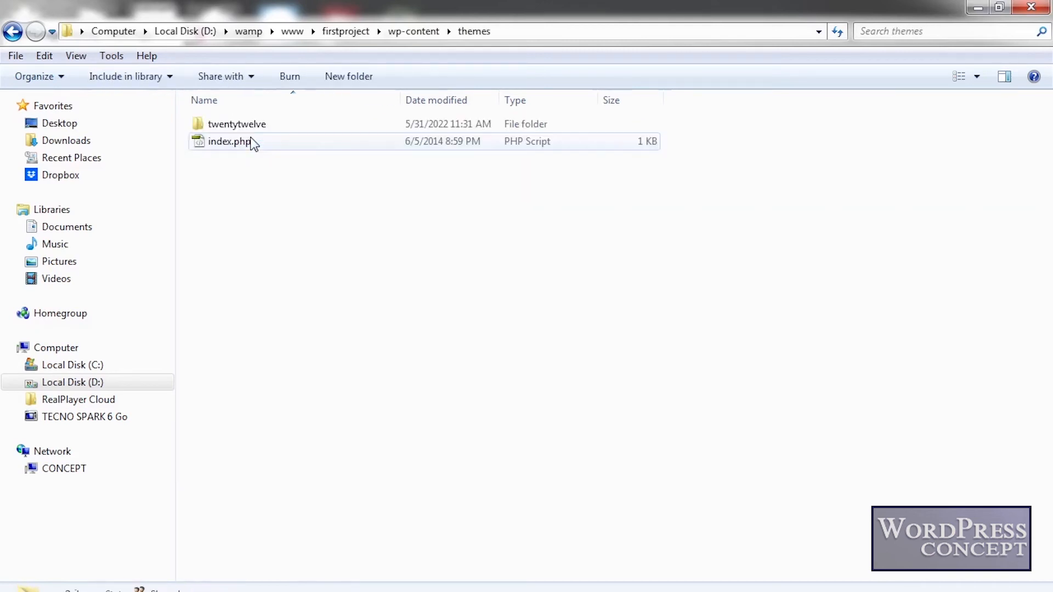
{"action": "left_click", "coordinate": [255, 127]}
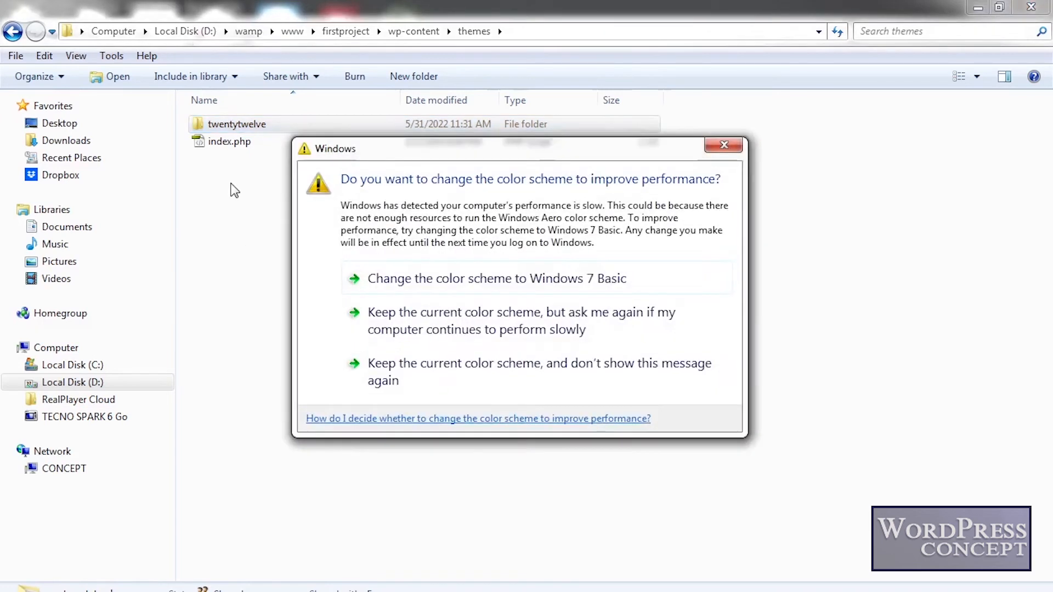
{"action": "left_click", "coordinate": [469, 363]}
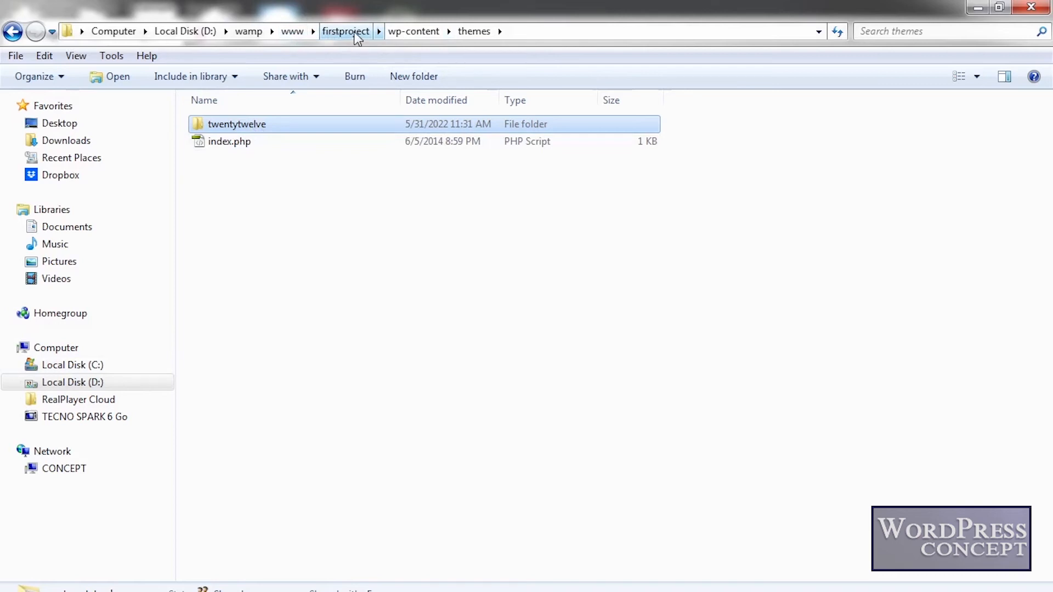
Step: Switch back to Firefox and examine the project name in the site address and the active theme's details
{"action": "left_click", "coordinate": [275, 586]}
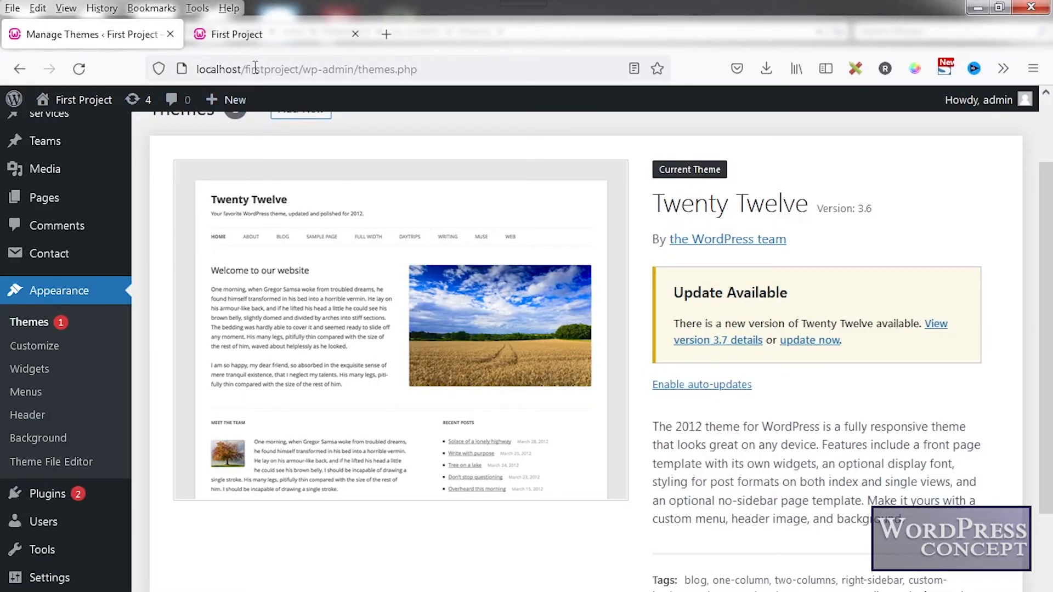
{"action": "left_click_drag", "start_coordinate": [245, 70], "coordinate": [295, 69]}
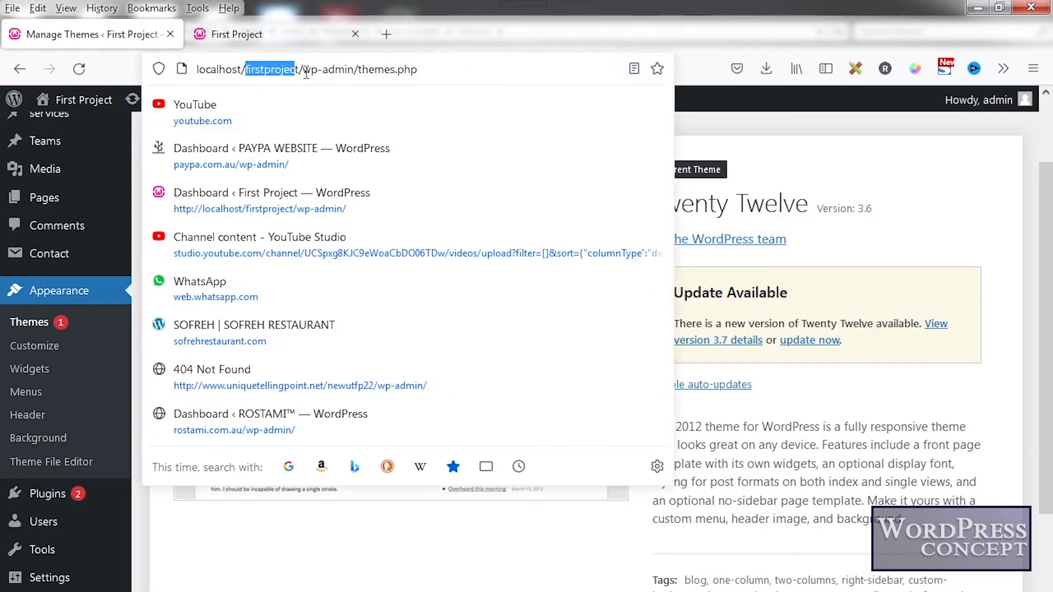
{"action": "left_click", "coordinate": [423, 30]}
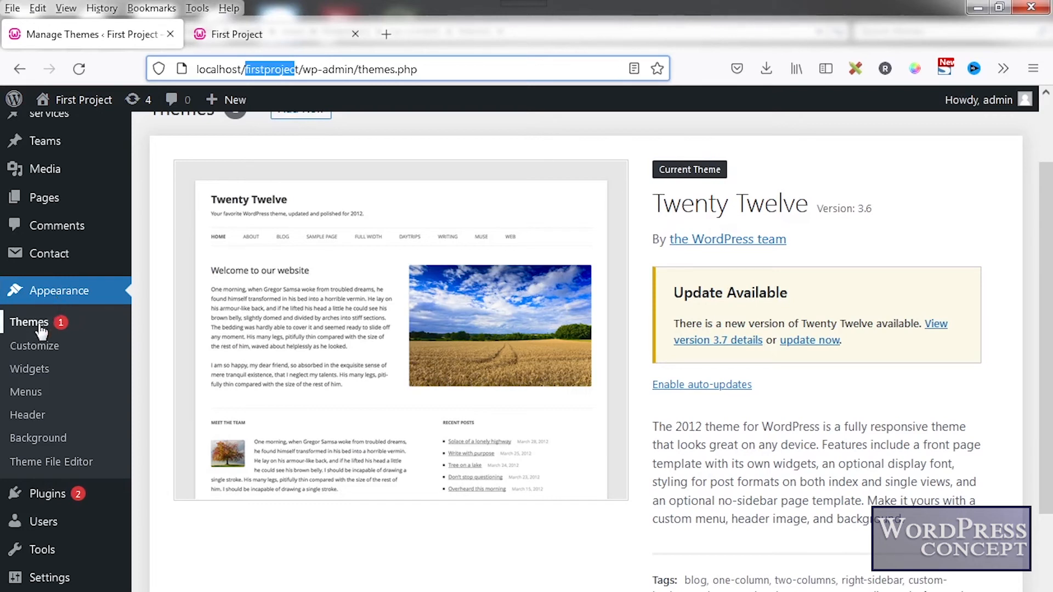
{"action": "left_click", "coordinate": [63, 293]}
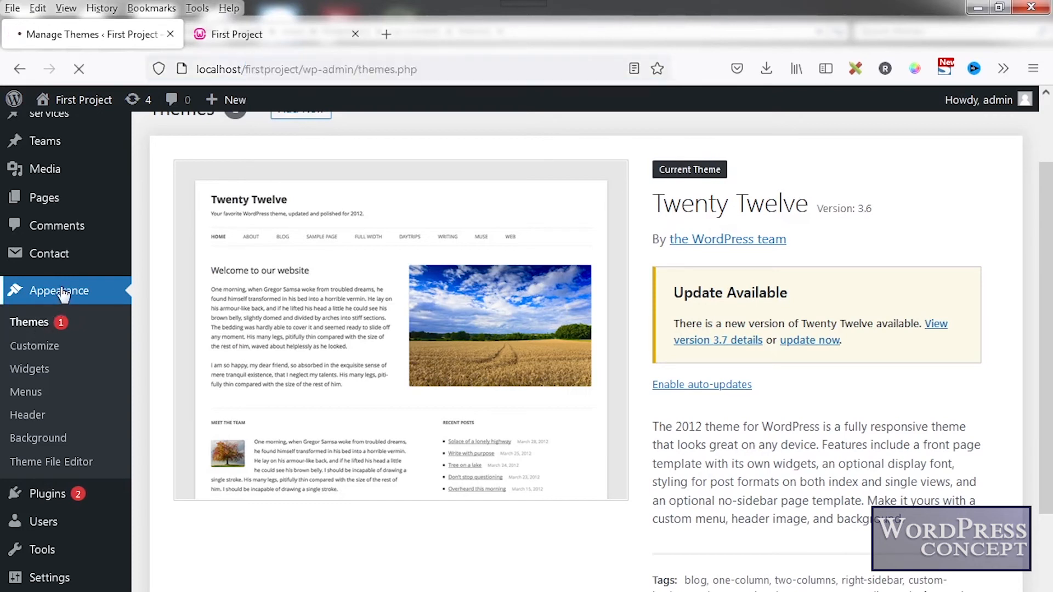
{"action": "scroll", "coordinate": [441, 417], "scroll_direction": "down", "scroll_amount": 4}
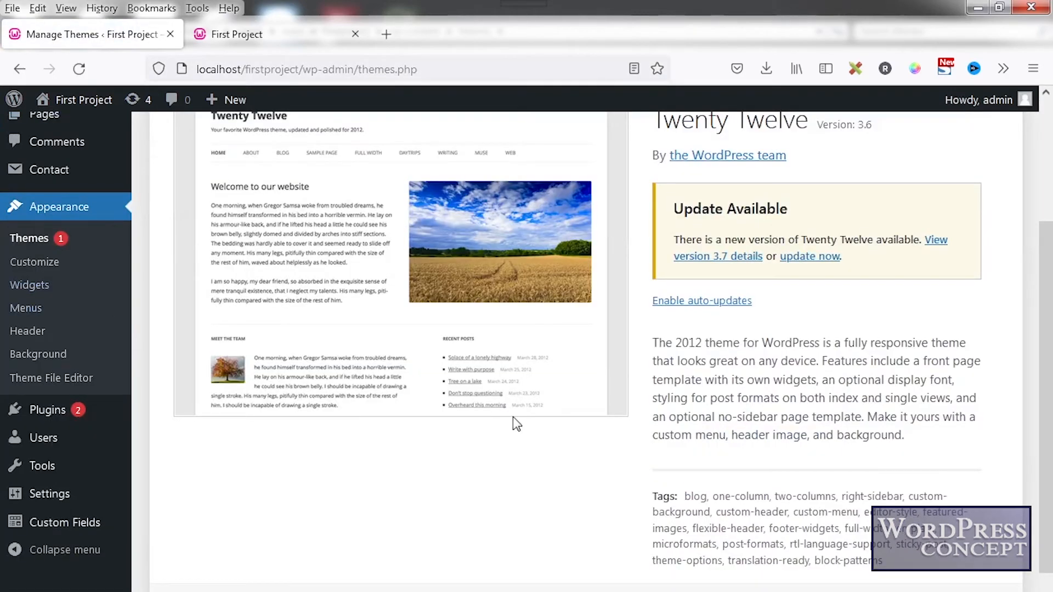
{"action": "scroll", "coordinate": [514, 418], "scroll_direction": "up", "scroll_amount": 2}
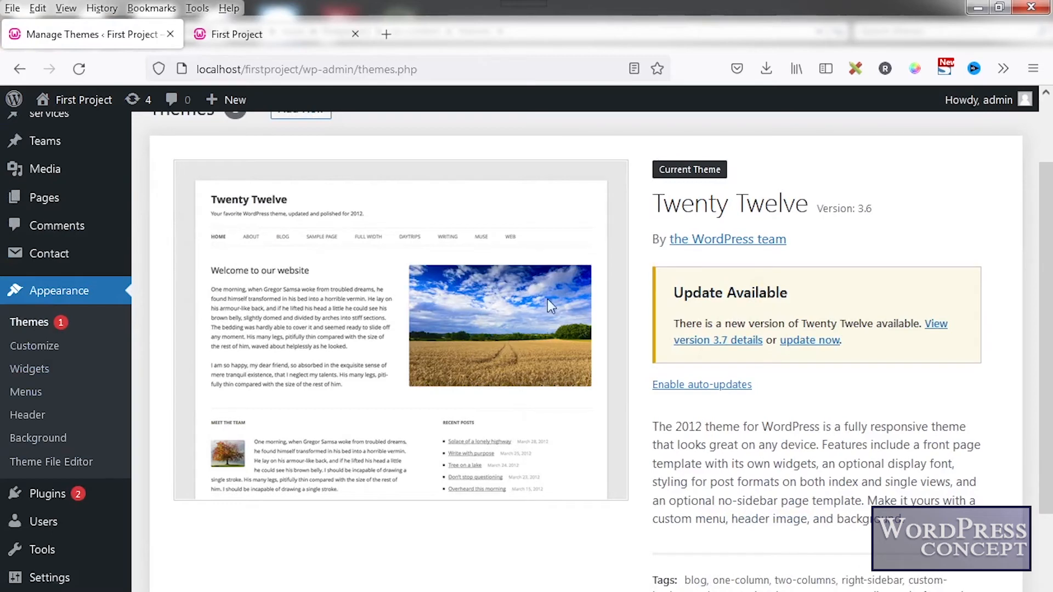
{"action": "scroll", "coordinate": [548, 300], "scroll_direction": "down", "scroll_amount": 2}
{"action": "scroll", "coordinate": [547, 299], "scroll_direction": "up", "scroll_amount": 4}
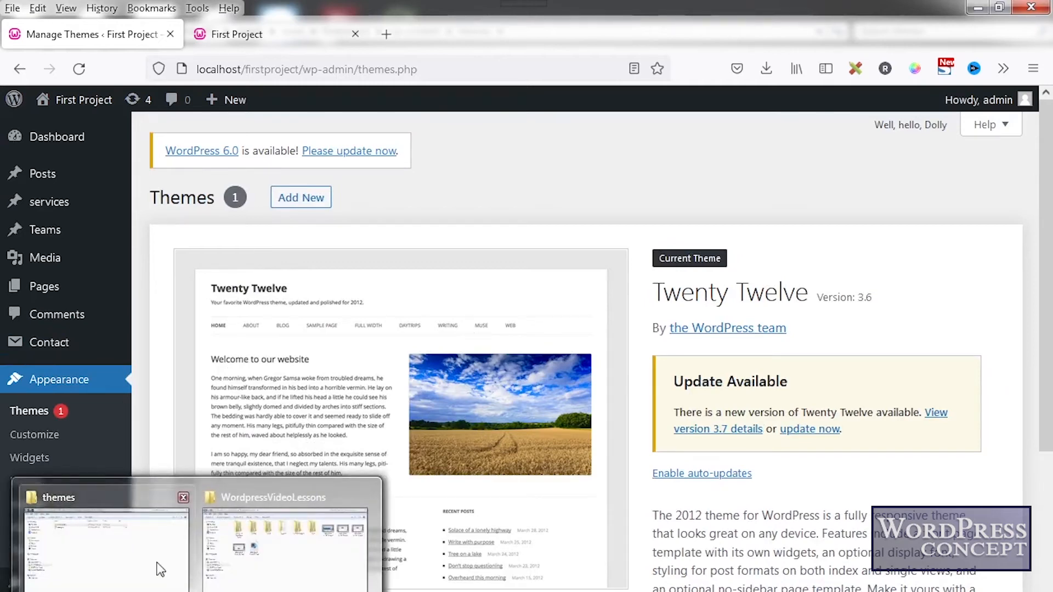
Step: Switch to the themes folder in Windows Explorer and rename the twentytwelve folder as firstproject
{"action": "left_click", "coordinate": [161, 569]}
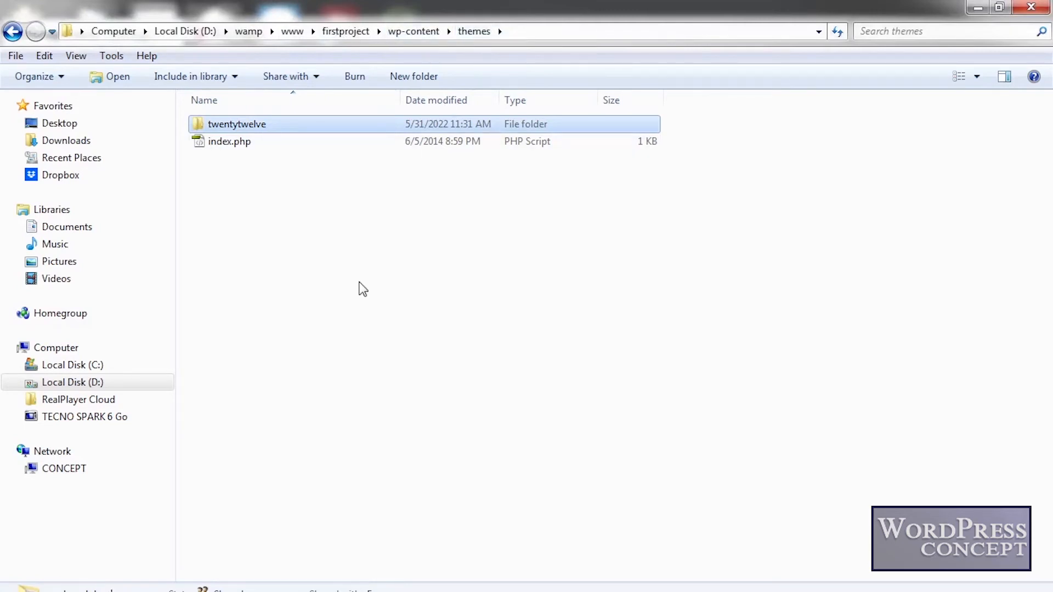
{"action": "right_click", "coordinate": [246, 127]}
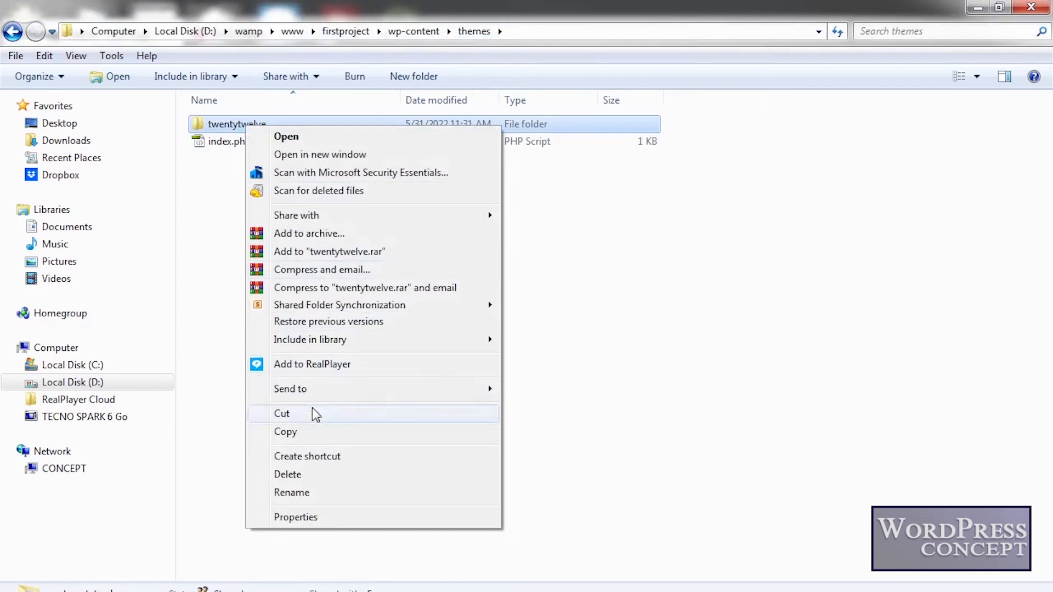
{"action": "left_click", "coordinate": [317, 494]}
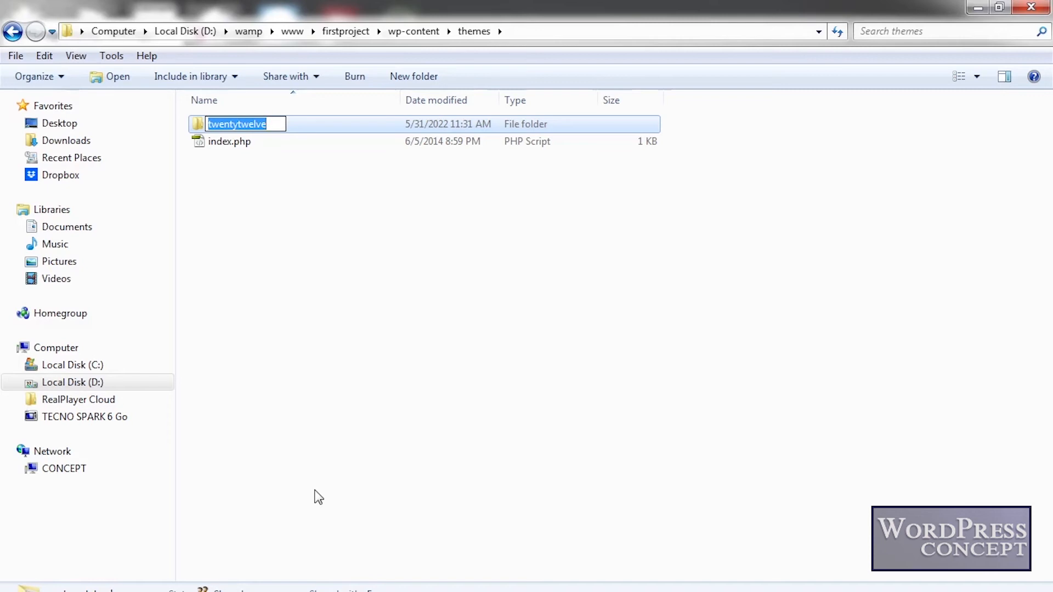
{"action": "type", "text": "fir"}
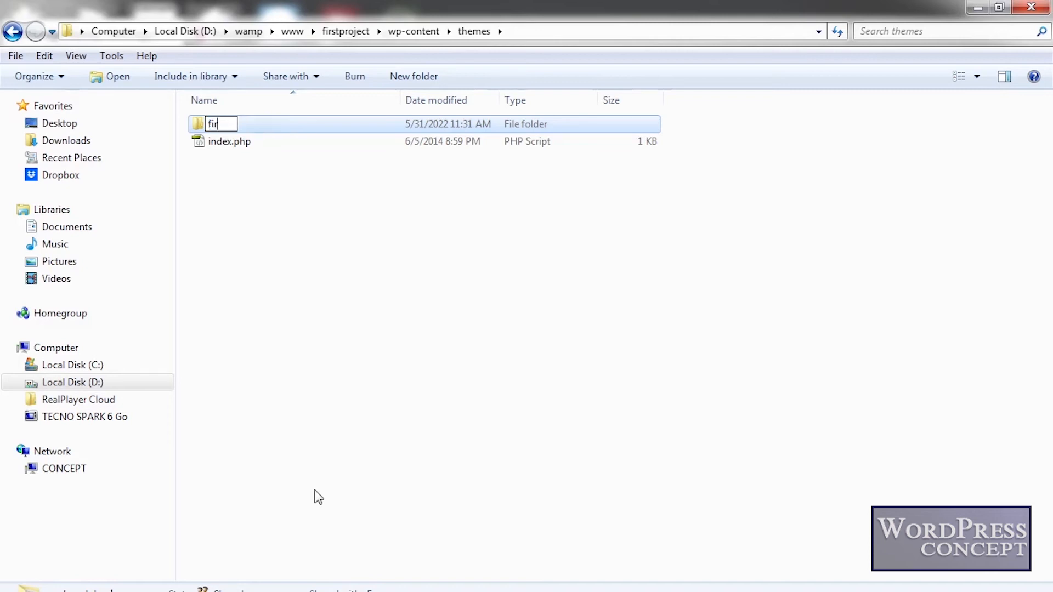
{"action": "type", "text": "stproject"}
{"action": "key", "text": "Return"}
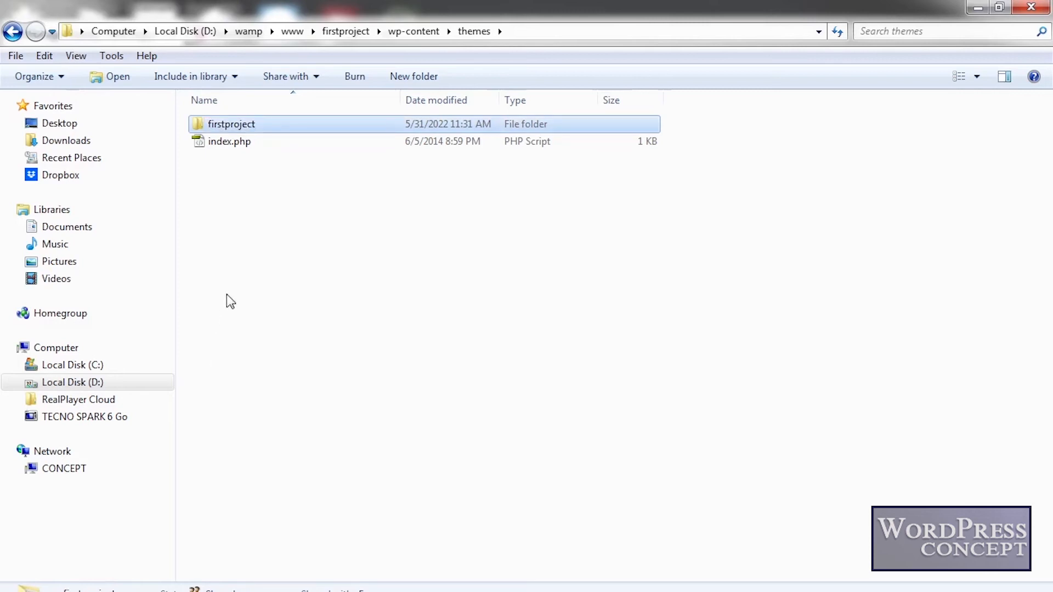
Step: Open style.css from the firstproject theme folder in Dreamweaver and maximize the editor window
{"action": "double_click", "coordinate": [236, 128]}
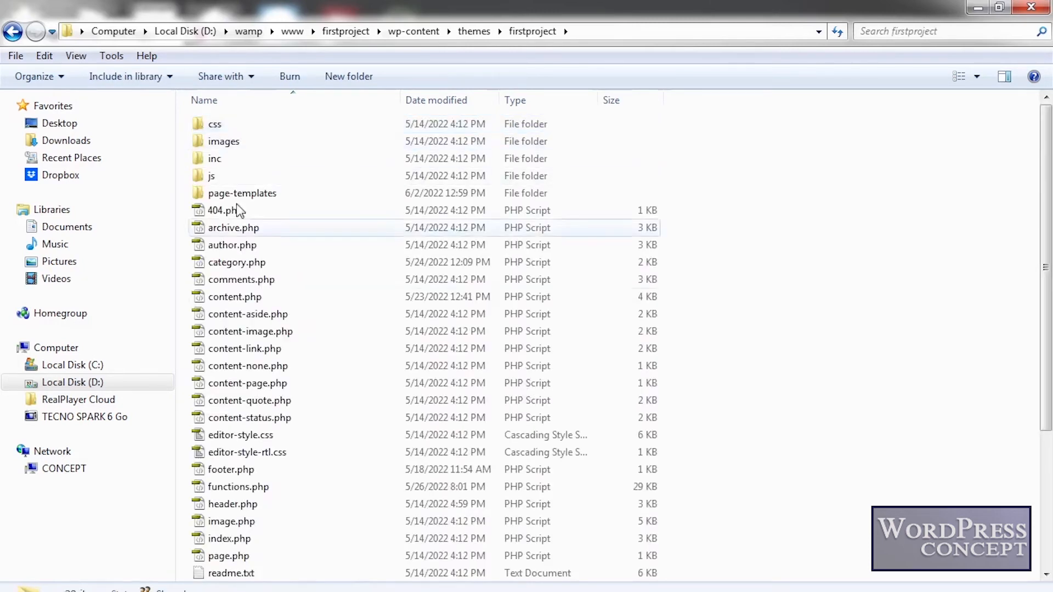
{"action": "scroll", "coordinate": [275, 318], "scroll_direction": "down", "scroll_amount": 4}
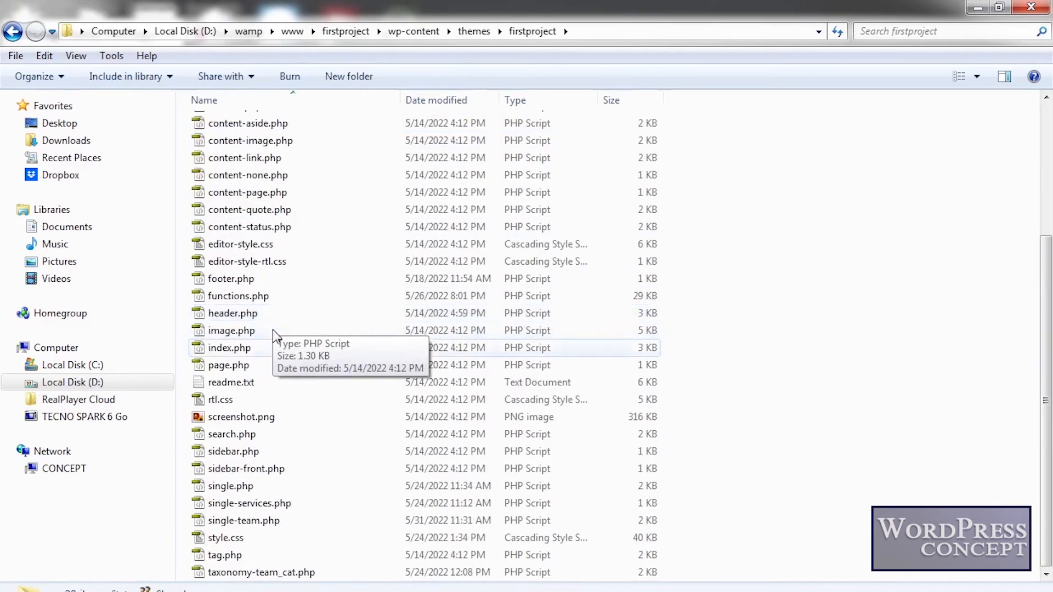
{"action": "left_click", "coordinate": [235, 542]}
{"action": "left_click_drag", "start_coordinate": [235, 542], "coordinate": [368, 233]}
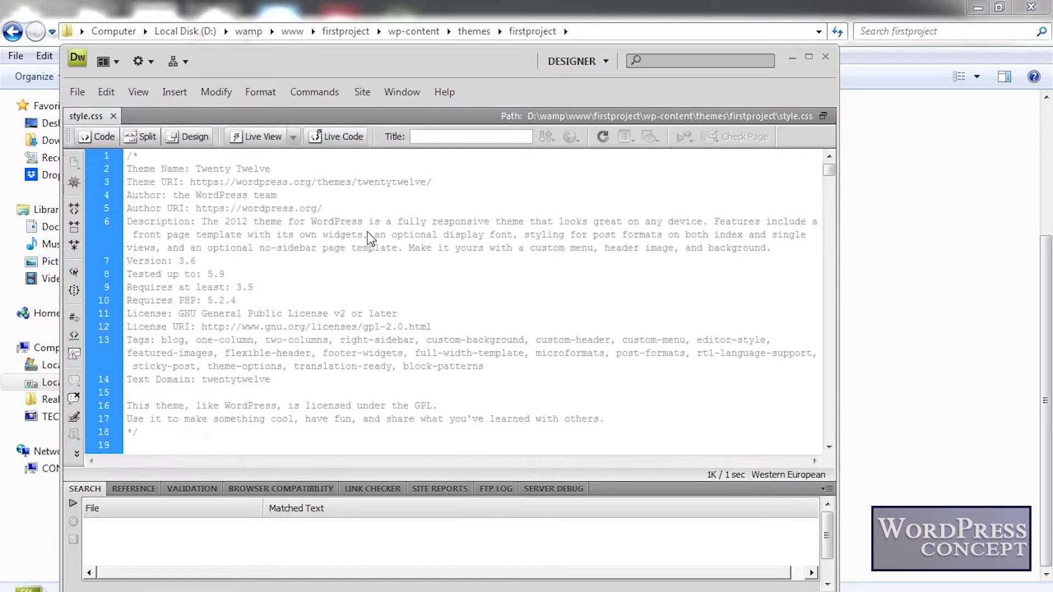
{"action": "key", "text": "ctrl+a"}
{"action": "left_click", "coordinate": [808, 59]}
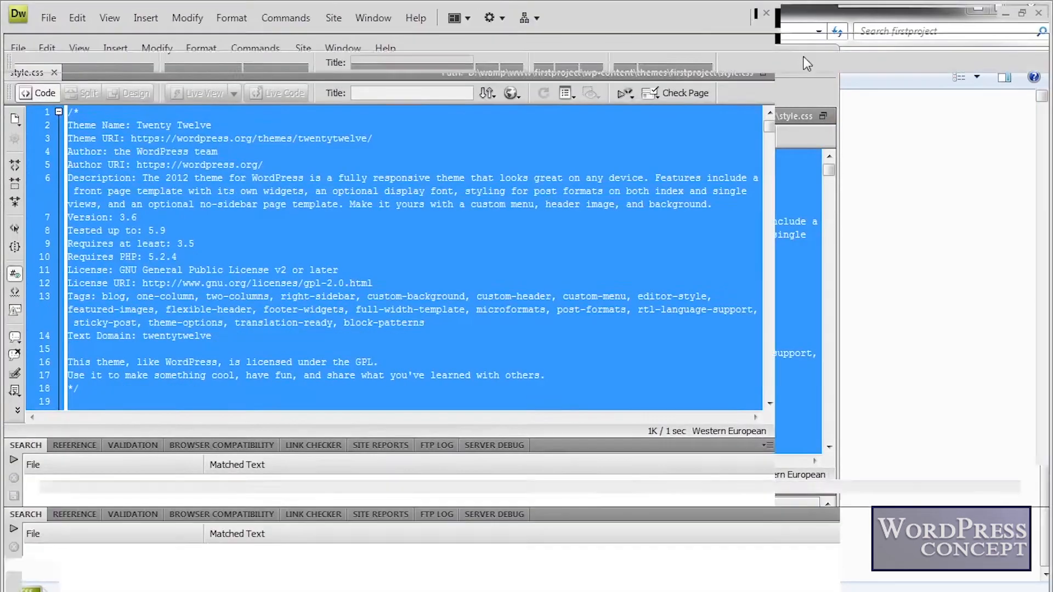
{"action": "left_click", "coordinate": [180, 101]}
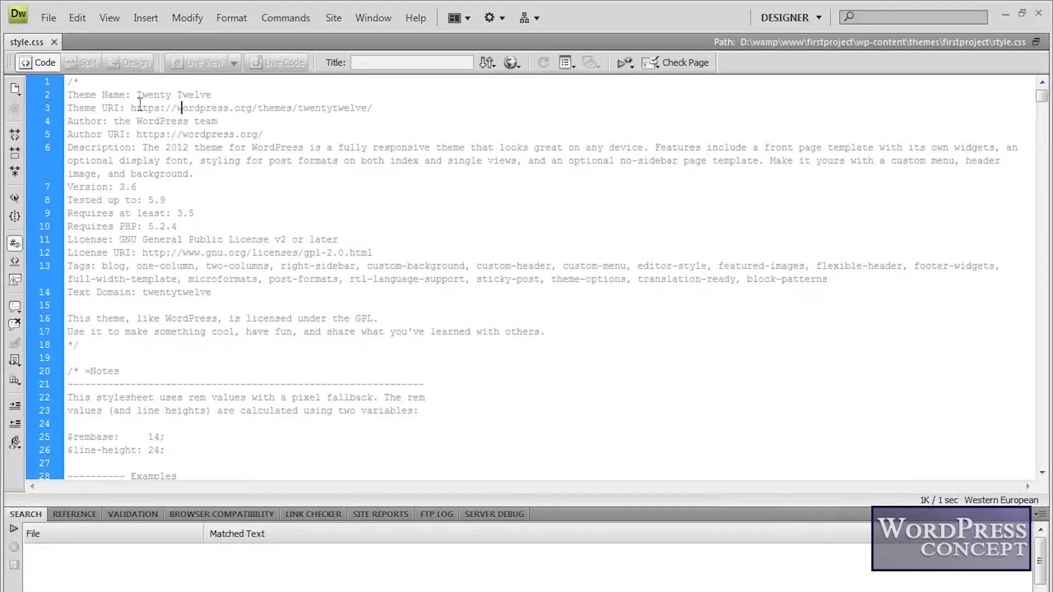
Step: Change the Theme Name in the style.css header to firstproject and copy the new name
{"action": "left_click_drag", "start_coordinate": [136, 94], "coordinate": [227, 94]}
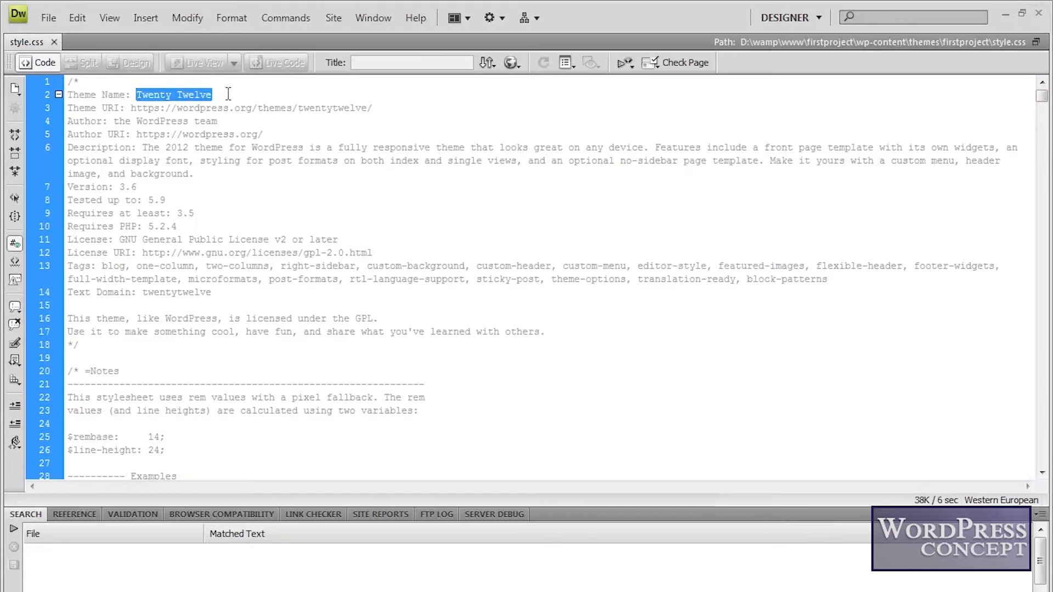
{"action": "type", "text": "first"}
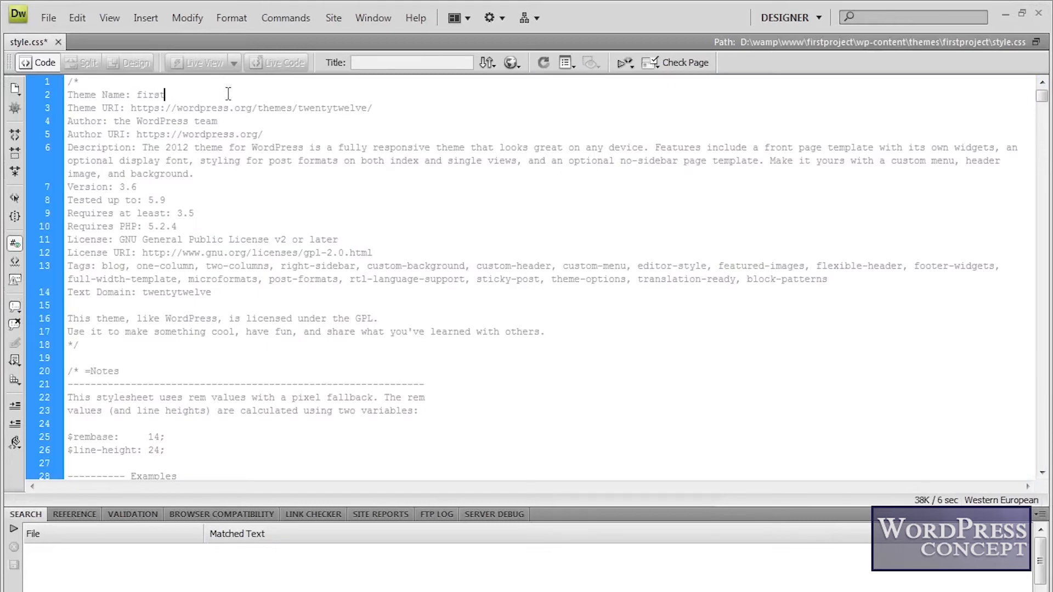
{"action": "type", "text": "project"}
{"action": "double_click", "coordinate": [186, 95]}
{"action": "key", "text": "ctrl+c"}
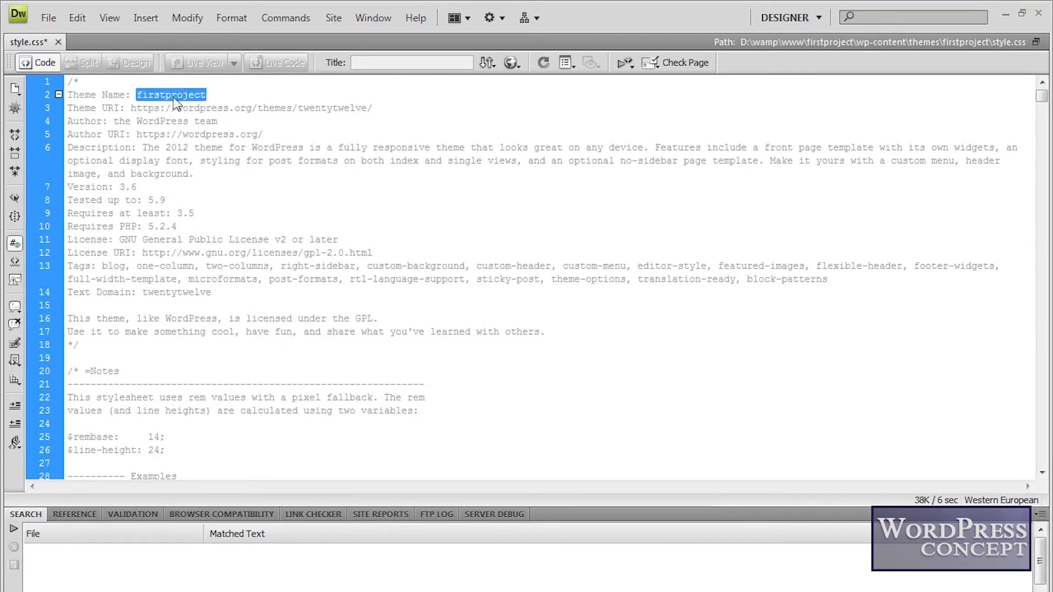
Step: Replace the Theme URI, Author, Author URI and Description values in the stylesheet header with firstproject
{"action": "left_click_drag", "start_coordinate": [130, 108], "coordinate": [380, 109]}
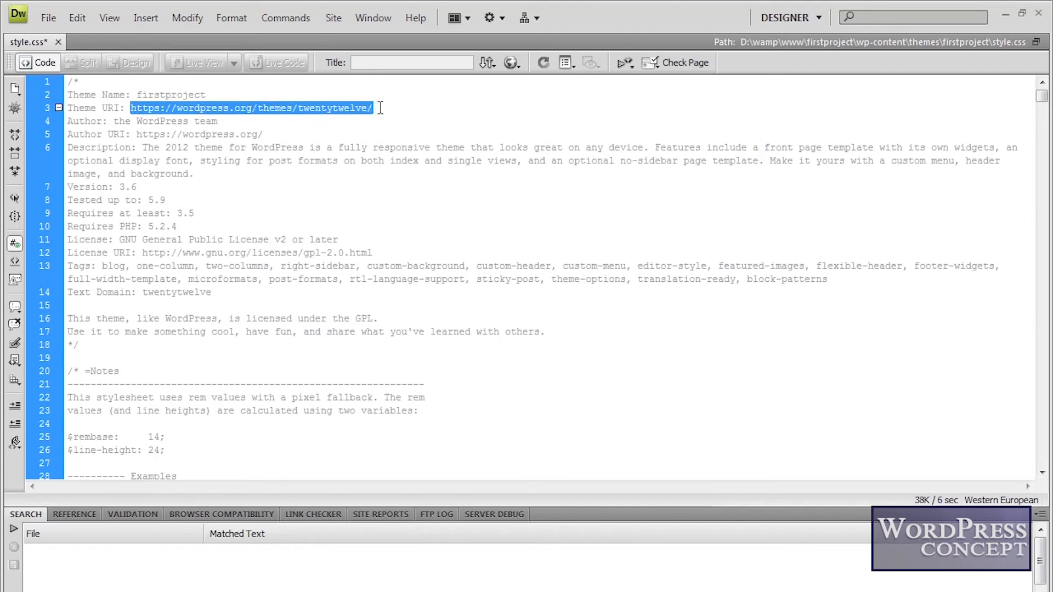
{"action": "key", "text": "ctrl+v"}
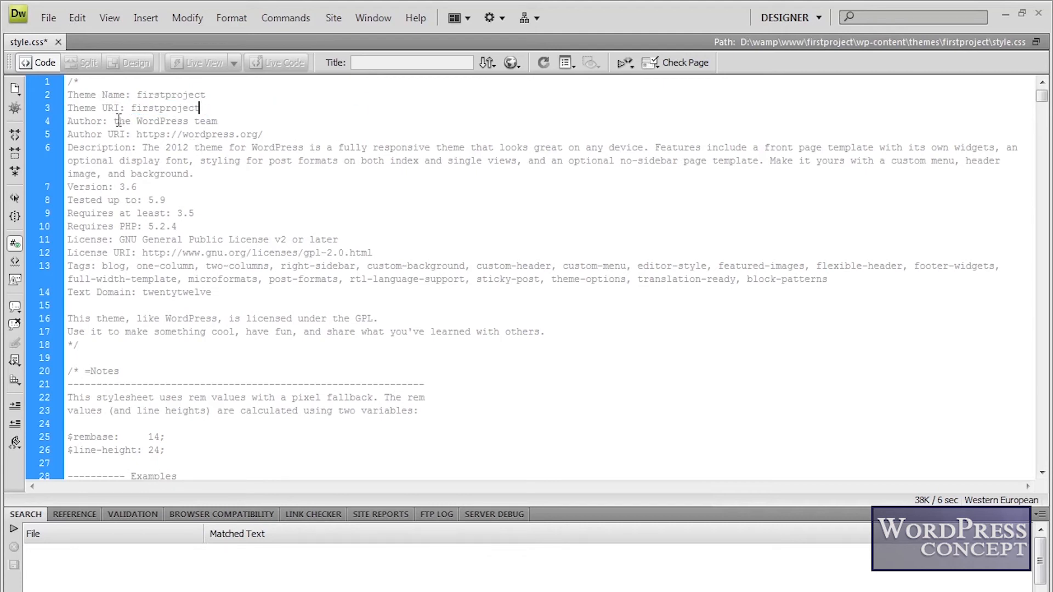
{"action": "left_click_drag", "start_coordinate": [116, 121], "coordinate": [240, 121]}
{"action": "key", "text": "ctrl+v"}
{"action": "left_click_drag", "start_coordinate": [136, 135], "coordinate": [283, 137]}
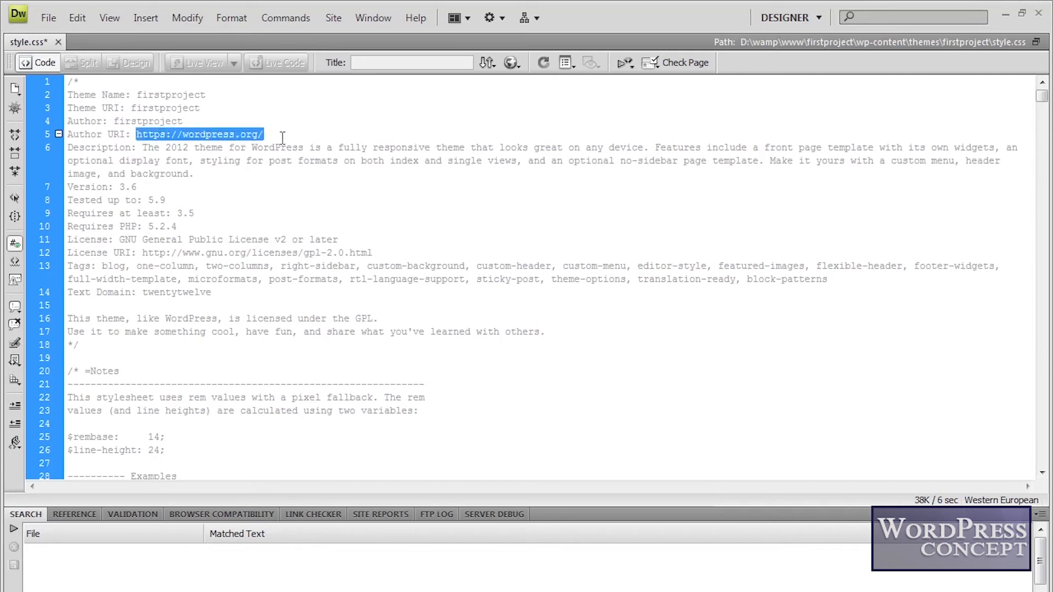
{"action": "key", "text": "ctrl+v"}
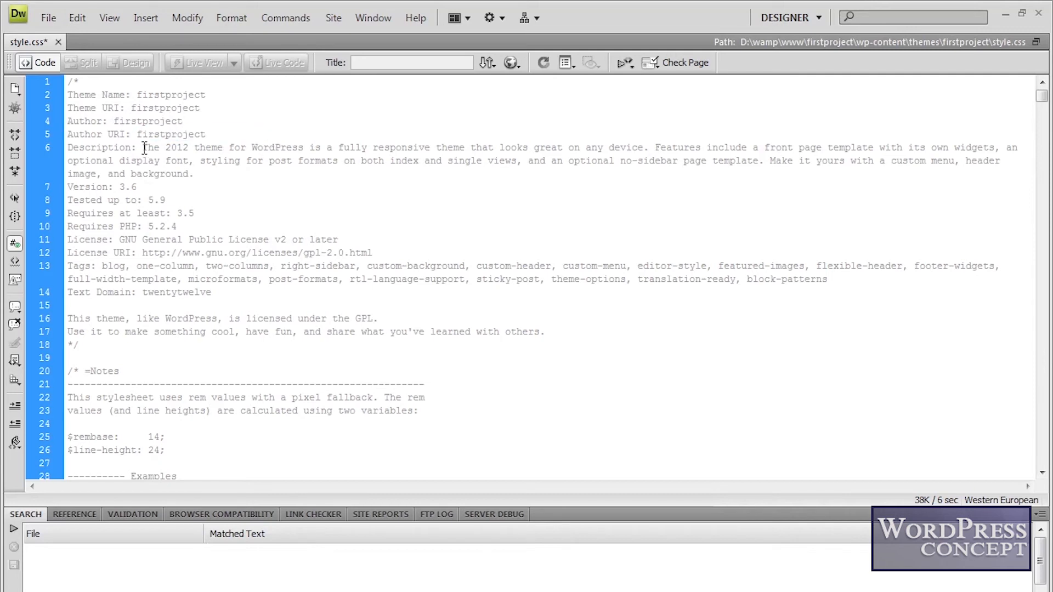
{"action": "left_click_drag", "start_coordinate": [144, 148], "coordinate": [189, 175]}
{"action": "key", "text": "ctrl+v"}
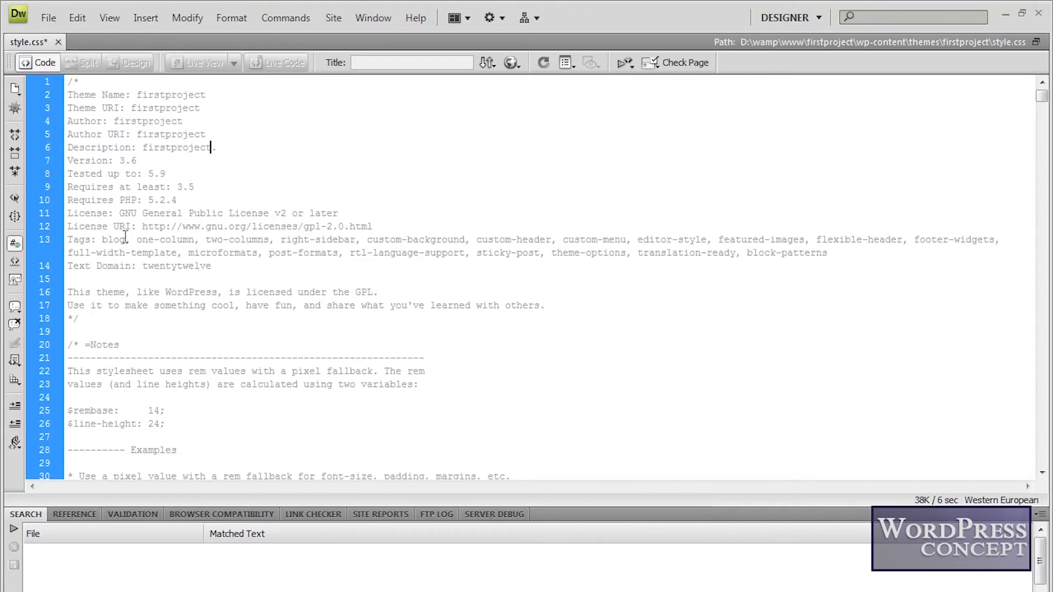
Step: Replace the License URI value in the style.css header with firstproject and look through the rest of the stylesheet comments
{"action": "left_click_drag", "start_coordinate": [376, 226], "coordinate": [143, 227]}
{"action": "key", "text": "ctrl+v"}
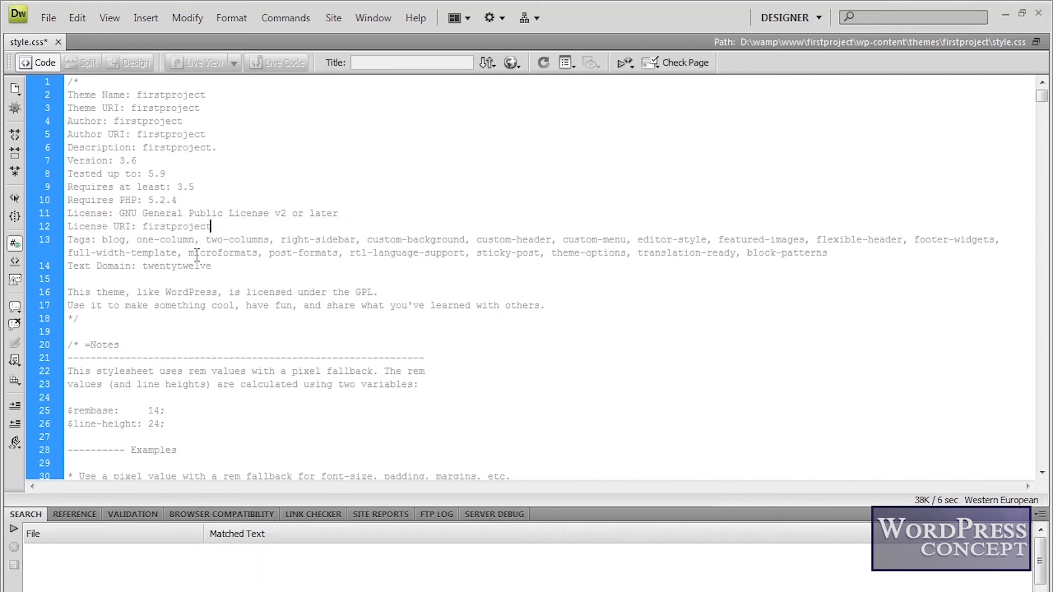
{"action": "scroll", "coordinate": [197, 255], "scroll_direction": "down", "scroll_amount": 5}
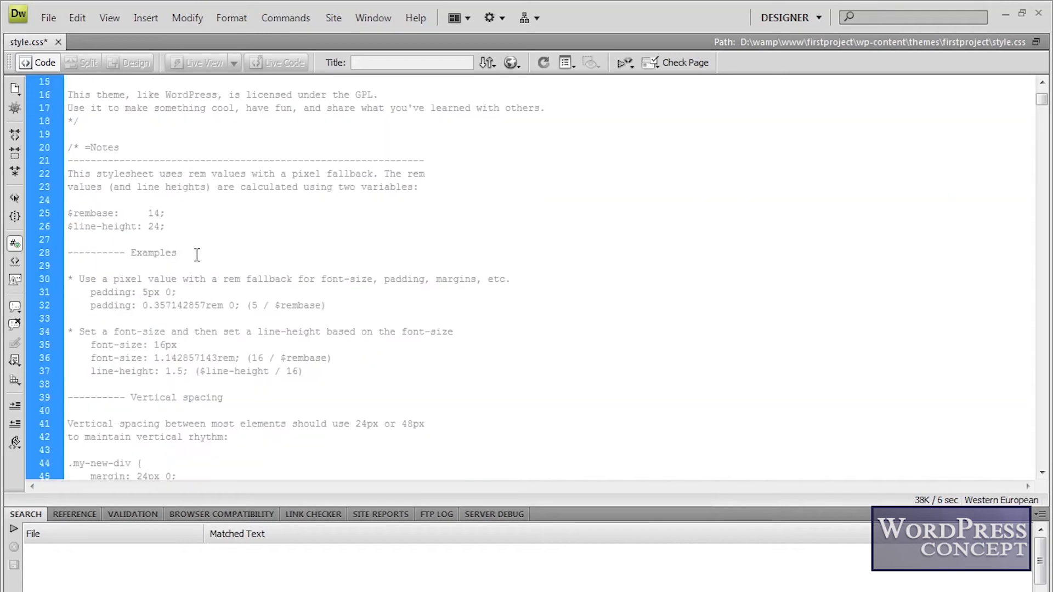
{"action": "scroll", "coordinate": [197, 255], "scroll_direction": "down", "scroll_amount": 6}
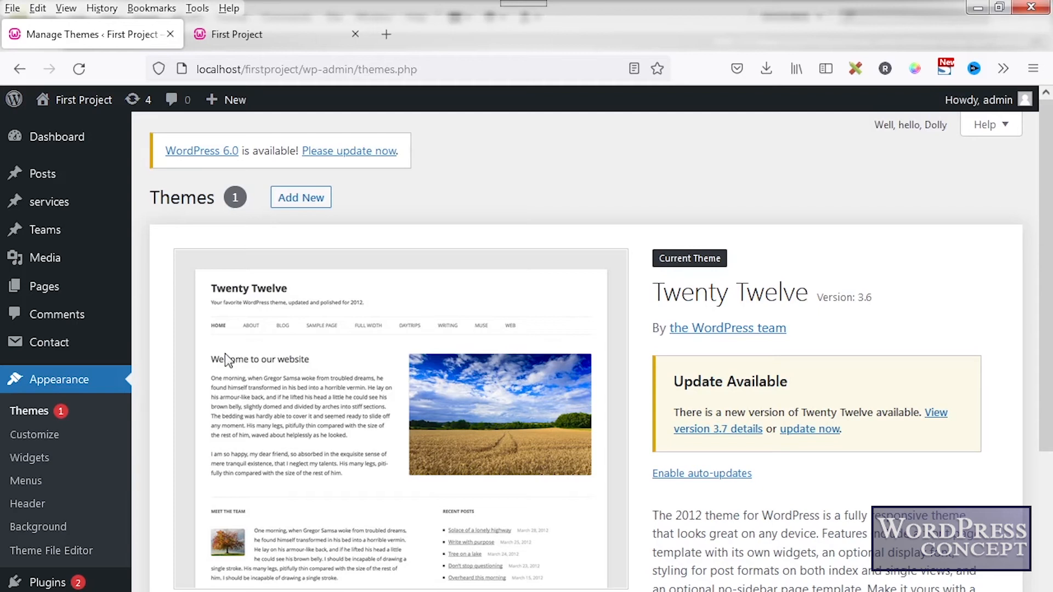
Step: Switch to the browser, activate the firstproject theme on the refreshed WordPress Themes page and bring up the site's home page
{"action": "left_click", "coordinate": [43, 423]}
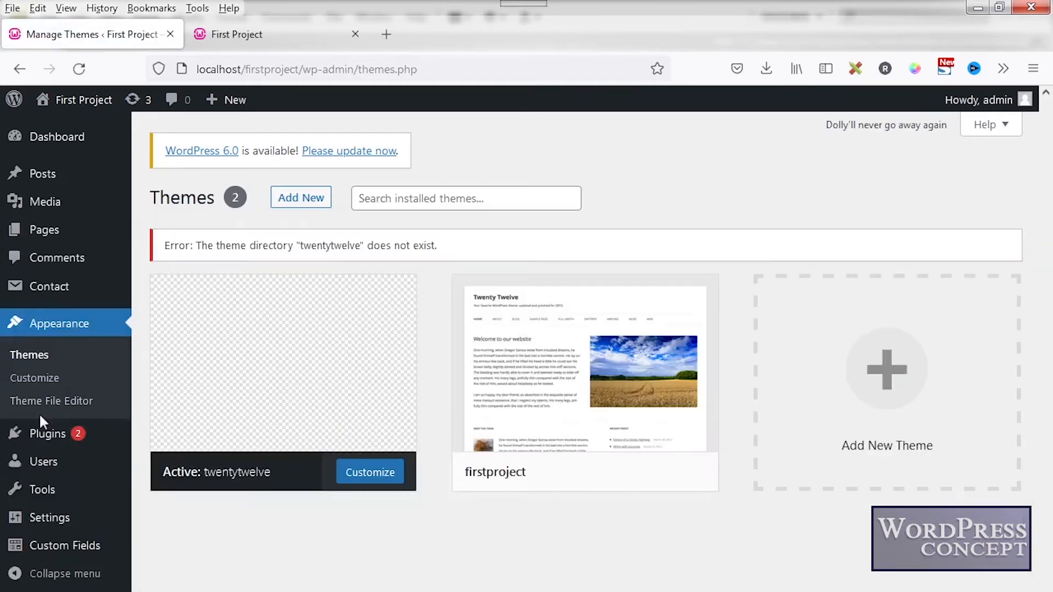
{"action": "mouse_move", "coordinate": [550, 414]}
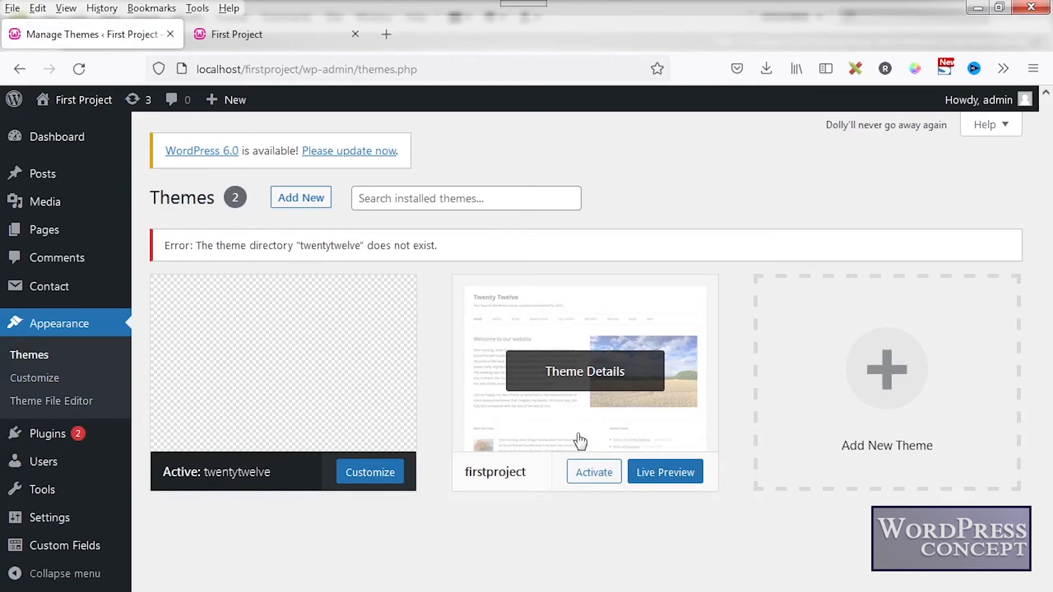
{"action": "left_click", "coordinate": [592, 473]}
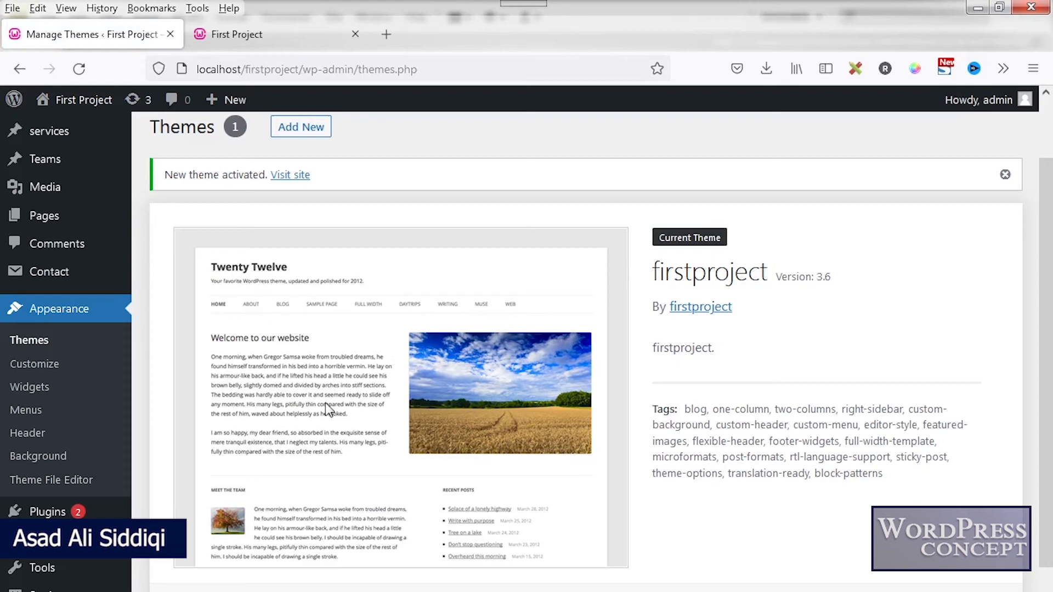
{"action": "scroll", "coordinate": [328, 408], "scroll_direction": "down", "scroll_amount": 1}
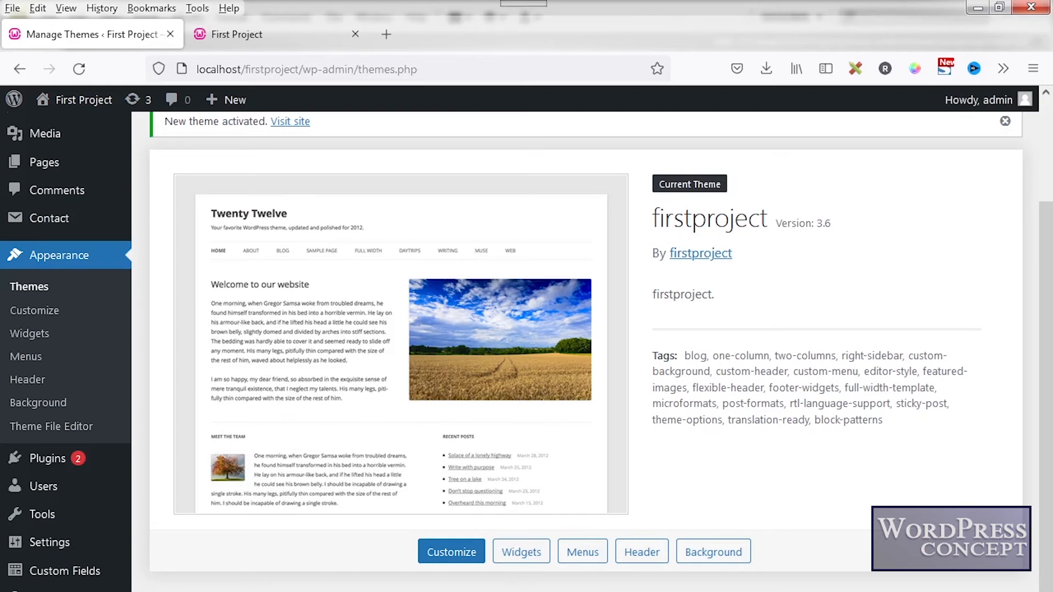
{"action": "left_click", "coordinate": [261, 35]}
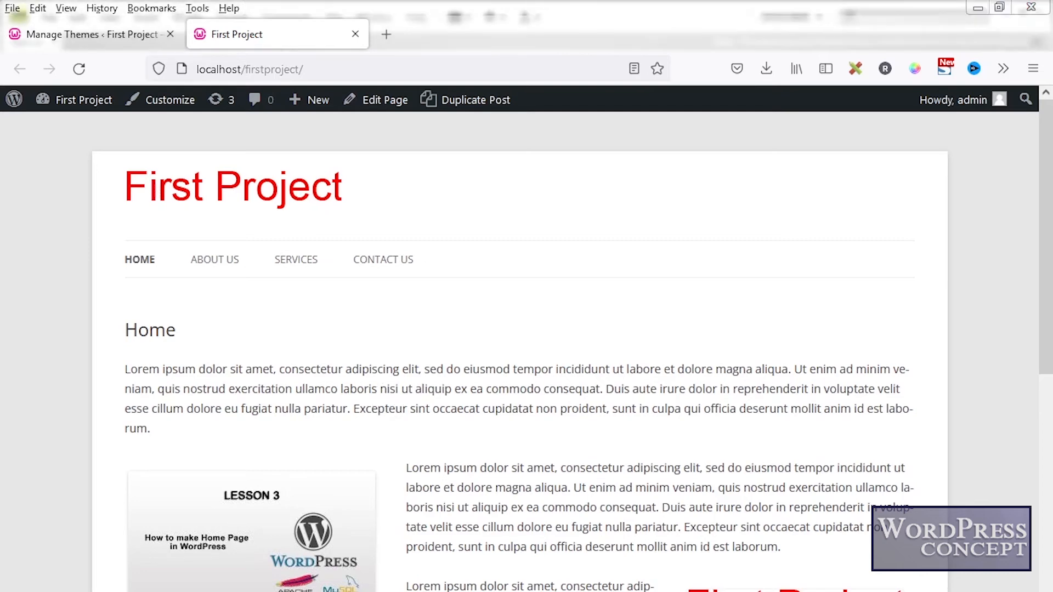
Step: Switch to Windows Explorer and open screenshot.png from the firstproject theme folder in Photoshop
{"action": "left_click", "coordinate": [118, 573]}
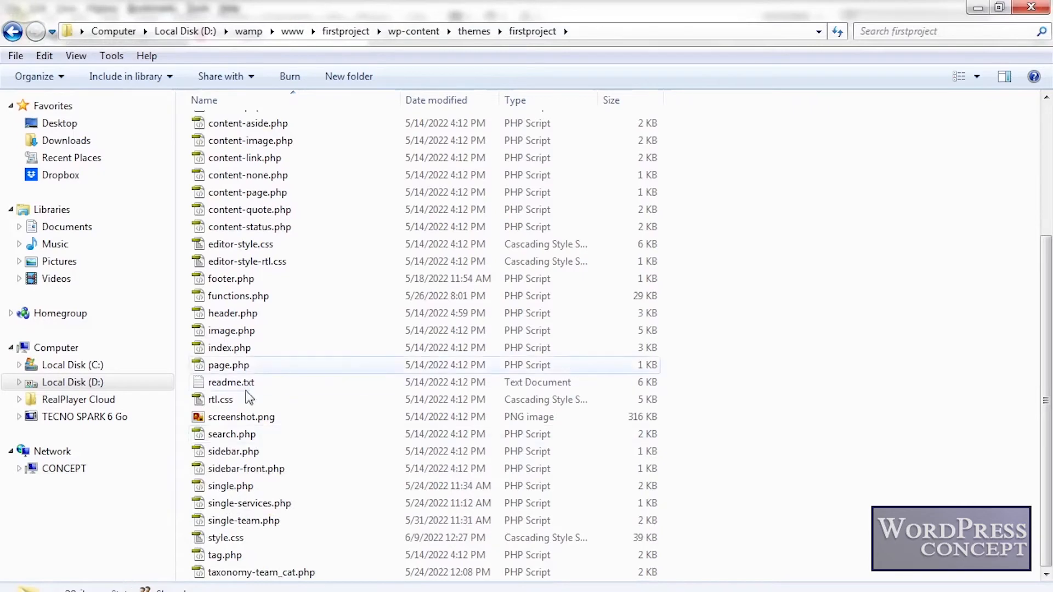
{"action": "scroll", "coordinate": [334, 351], "scroll_direction": "up", "scroll_amount": 4}
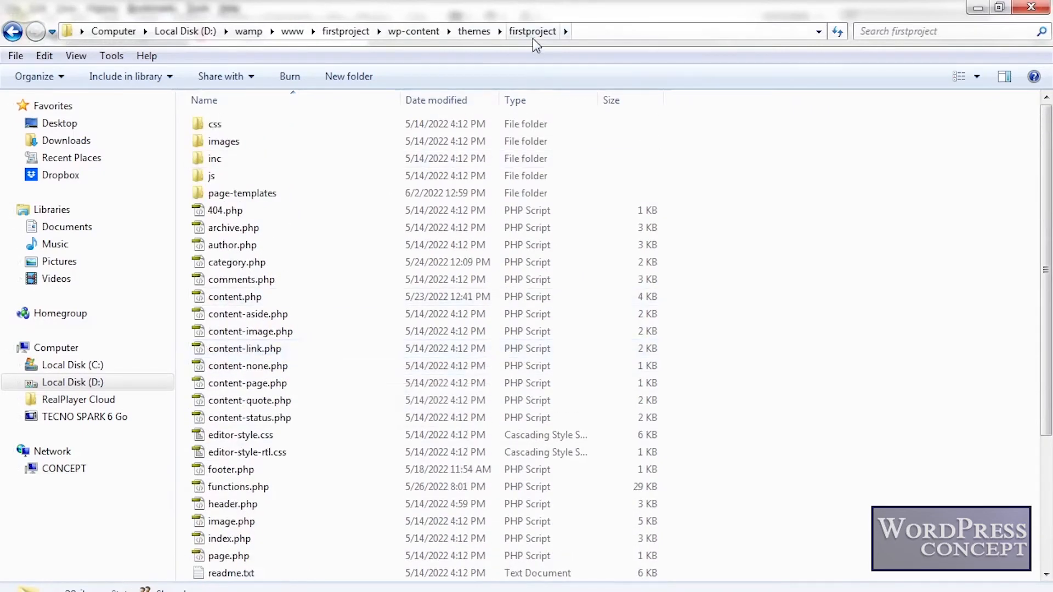
{"action": "scroll", "coordinate": [325, 311], "scroll_direction": "down", "scroll_amount": 2}
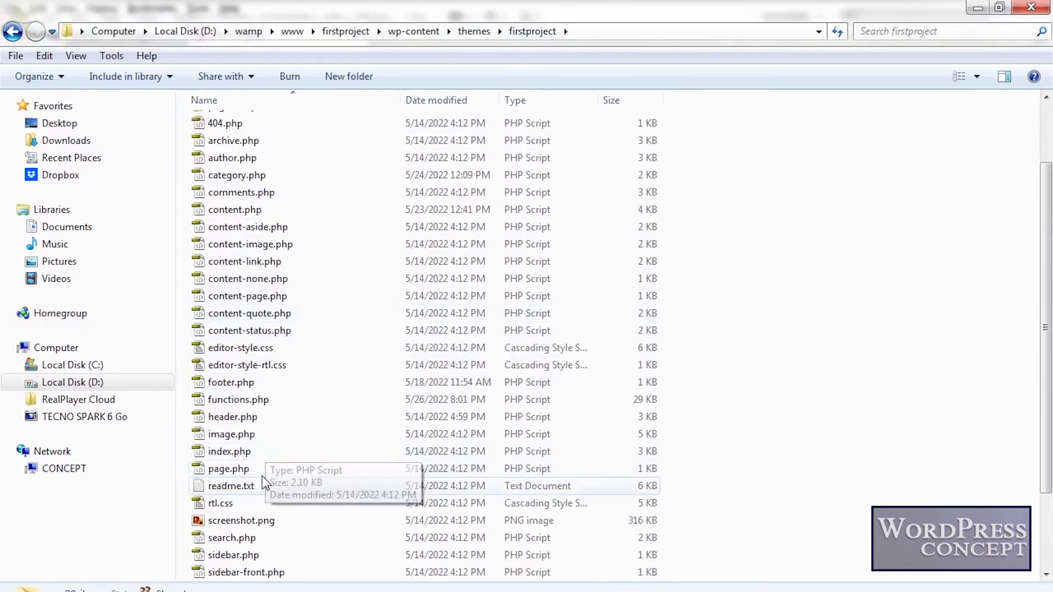
{"action": "double_click", "coordinate": [236, 521]}
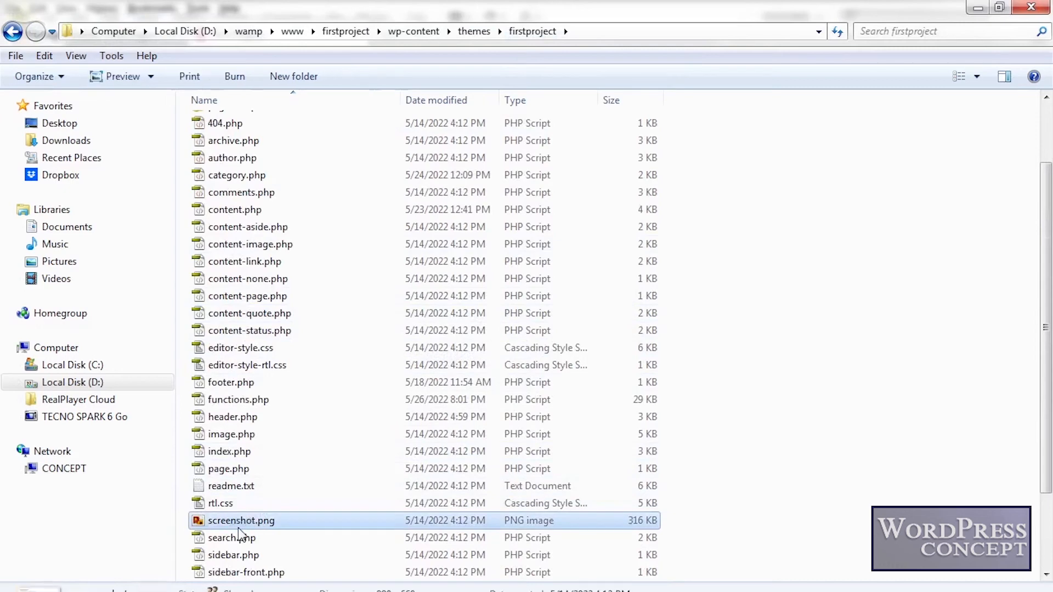
Step: Capture the site's home page full screen in the browser and paste the capture into screenshot.png in Photoshop
{"action": "left_click_drag", "start_coordinate": [325, 591], "coordinate": [411, 407]}
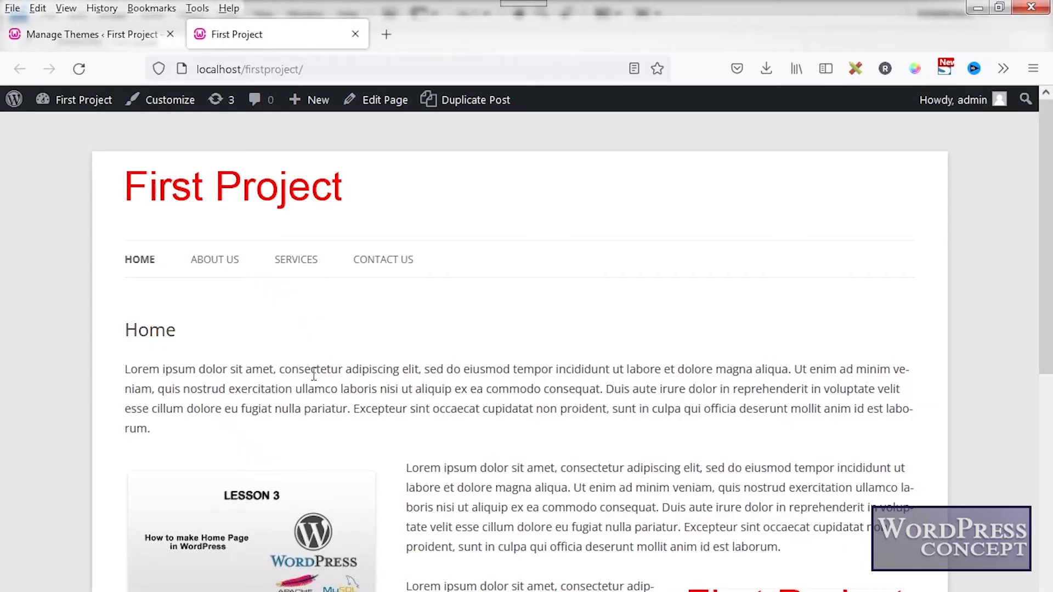
{"action": "key", "text": "F11"}
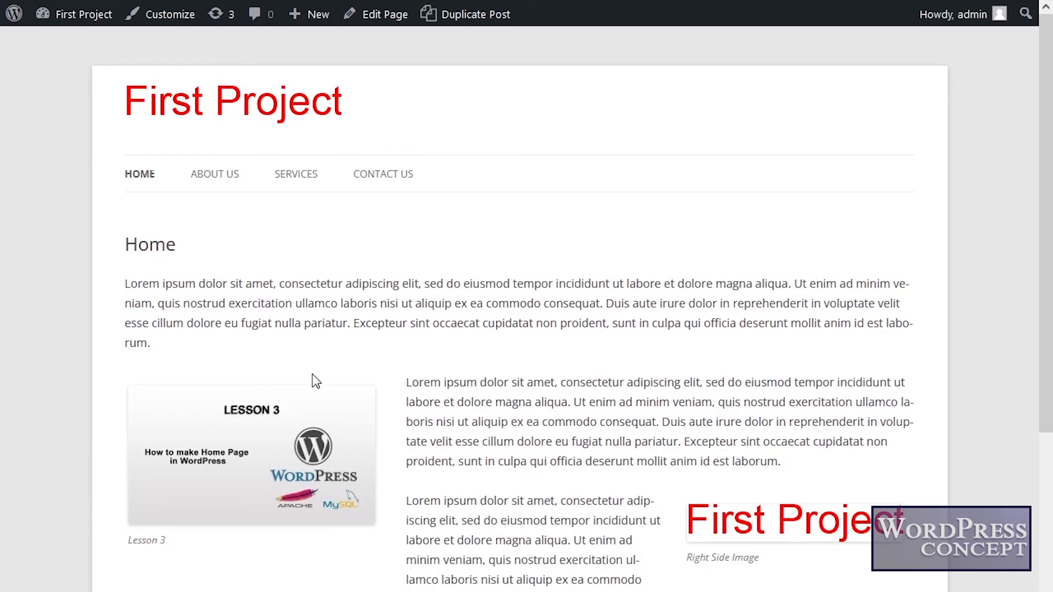
{"action": "key", "text": "F11"}
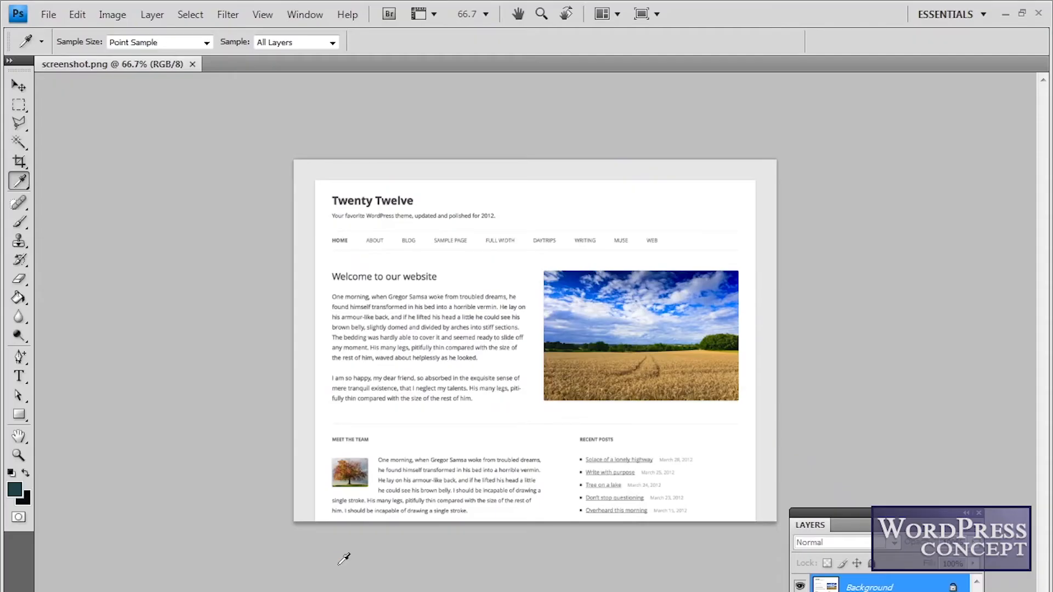
{"action": "key", "text": "ctrl+v"}
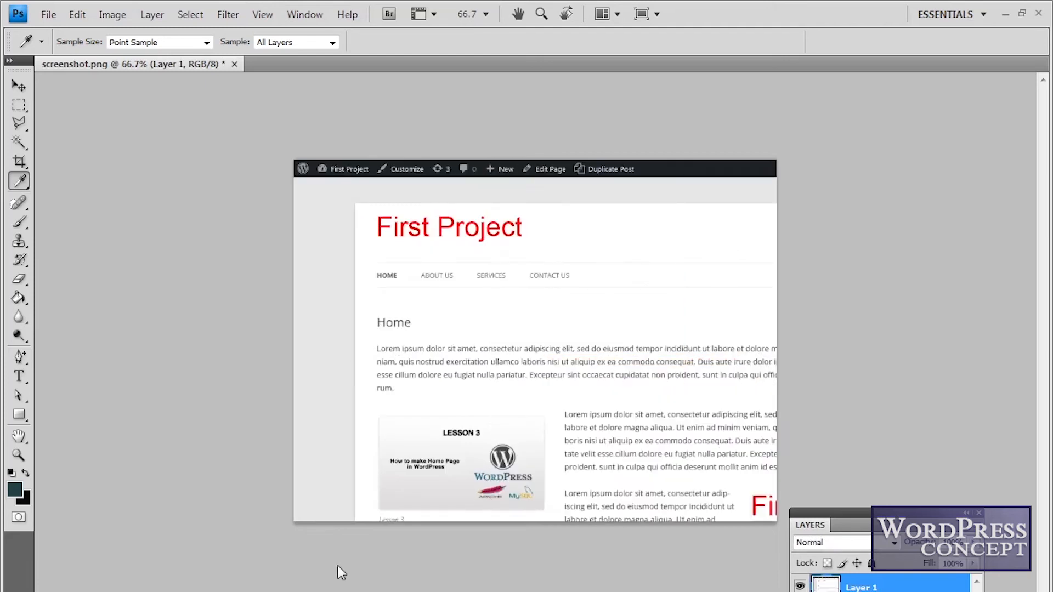
Step: Move the pasted home page layer until the admin bar and grey page margins lie outside the canvas
{"action": "key", "text": "v"}
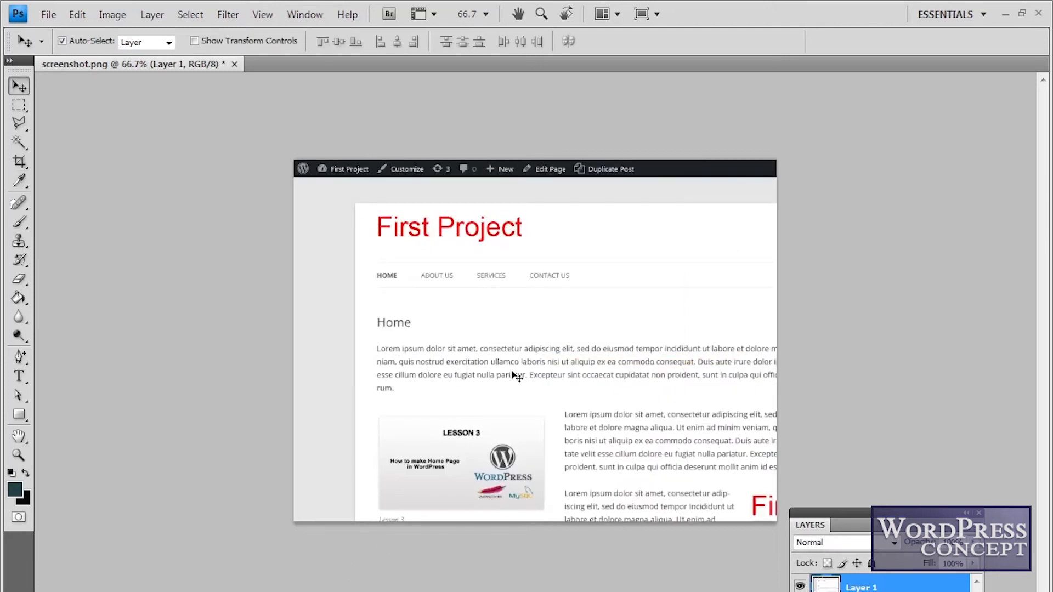
{"action": "left_click_drag", "start_coordinate": [482, 376], "coordinate": [451, 356]}
{"action": "key", "text": "shift+Down"}
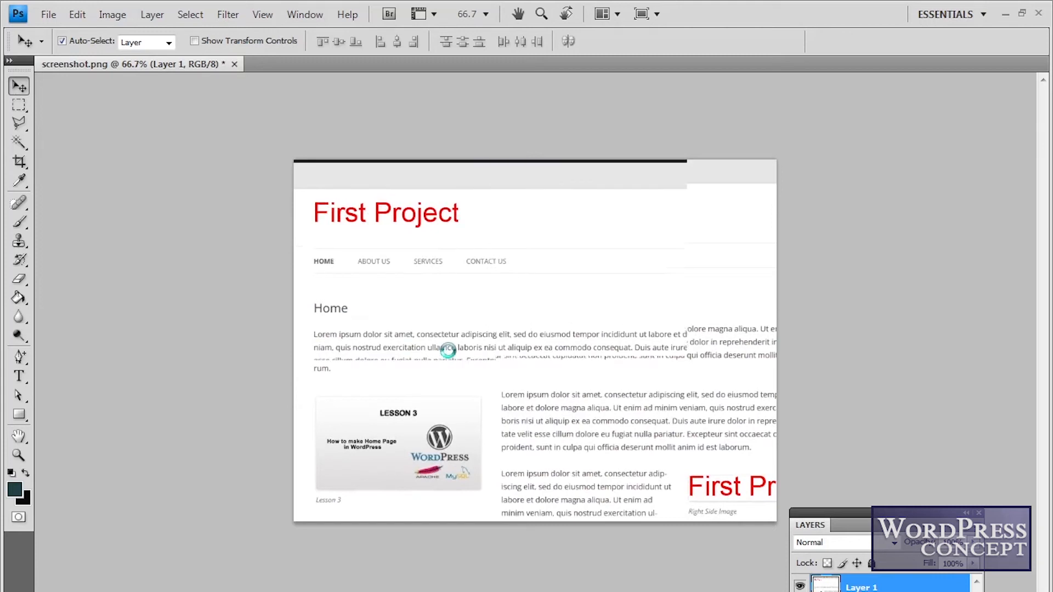
{"action": "key", "text": "shift+Up"}
{"action": "key", "text": "shift+Up"}
{"action": "key", "text": "shift+Up"}
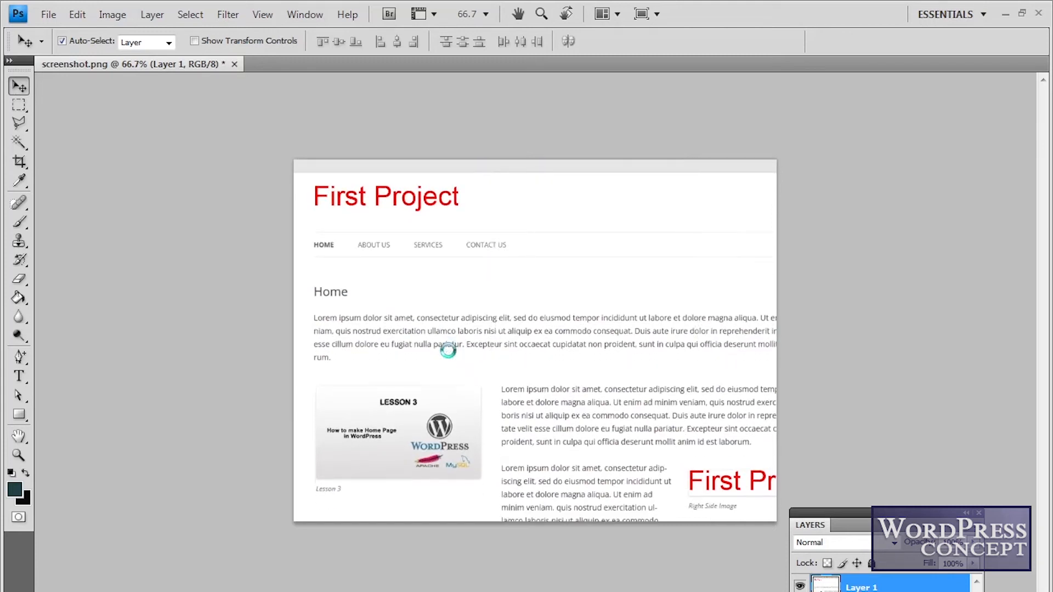
{"action": "key", "text": "shift+Up"}
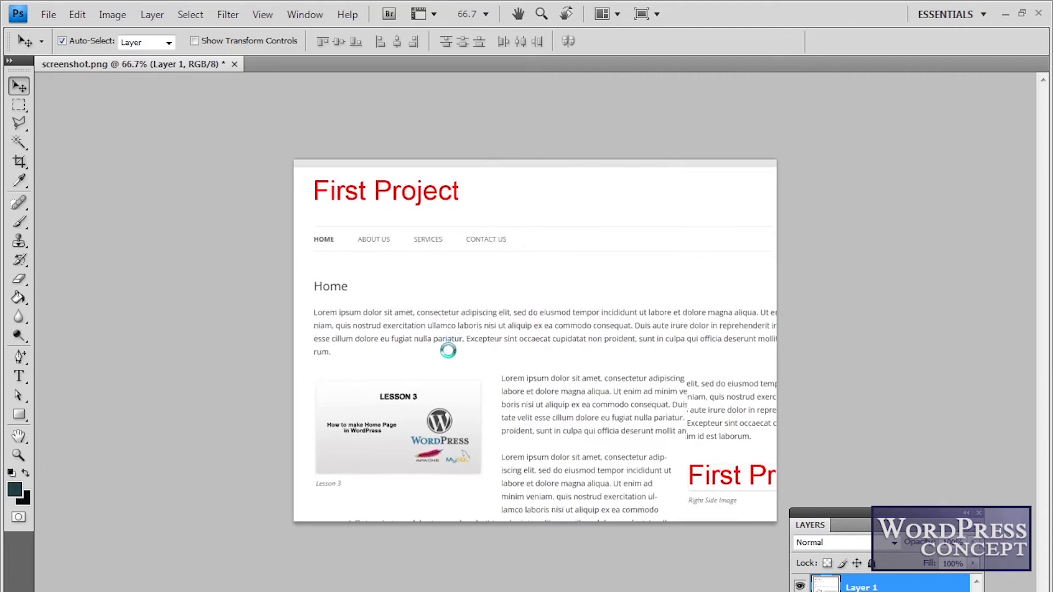
{"action": "key", "text": "shift+Up"}
{"action": "key", "text": "shift+Up"}
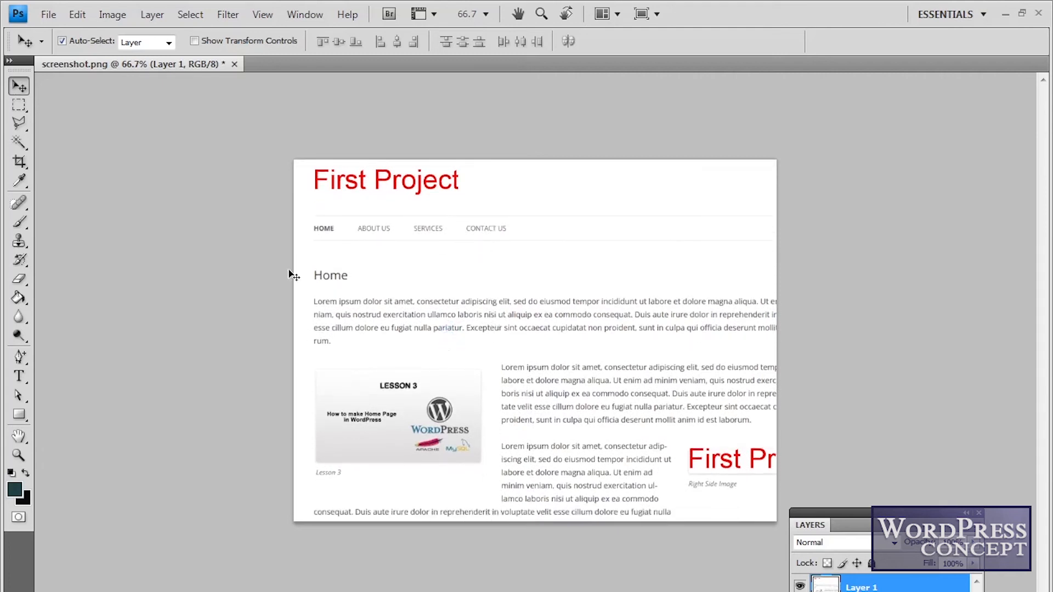
Step: Start a Save for Web & Devices export of the image and set its format to PNG-24
{"action": "left_click", "coordinate": [49, 13]}
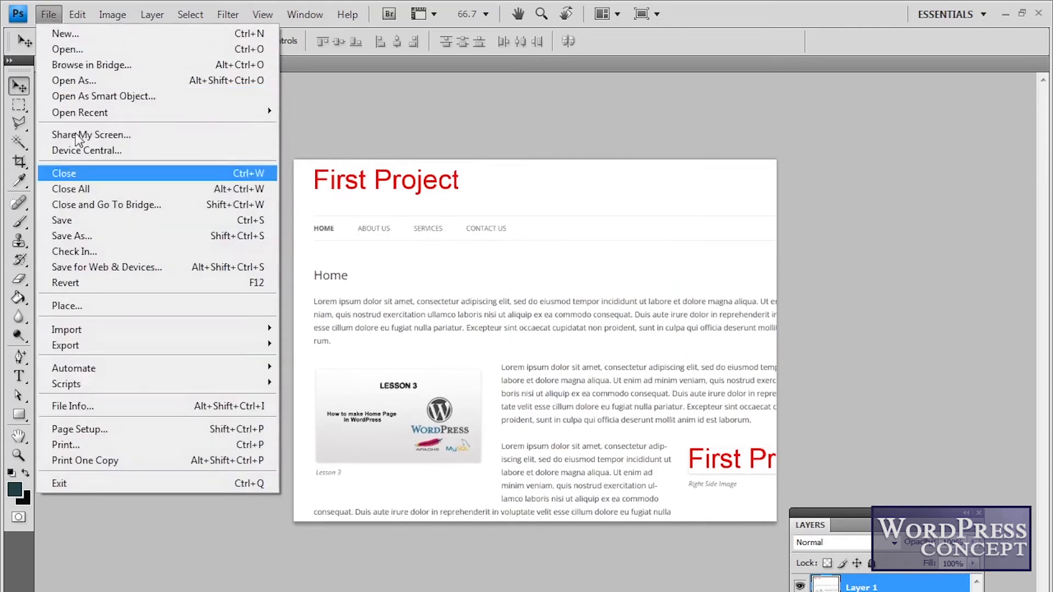
{"action": "left_click", "coordinate": [87, 267]}
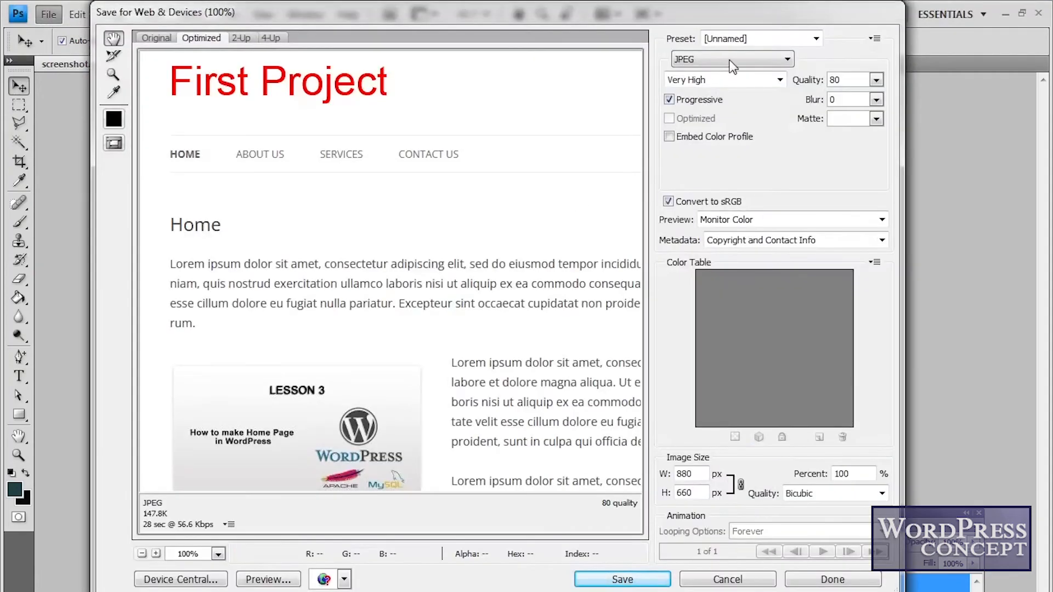
{"action": "left_click", "coordinate": [732, 59]}
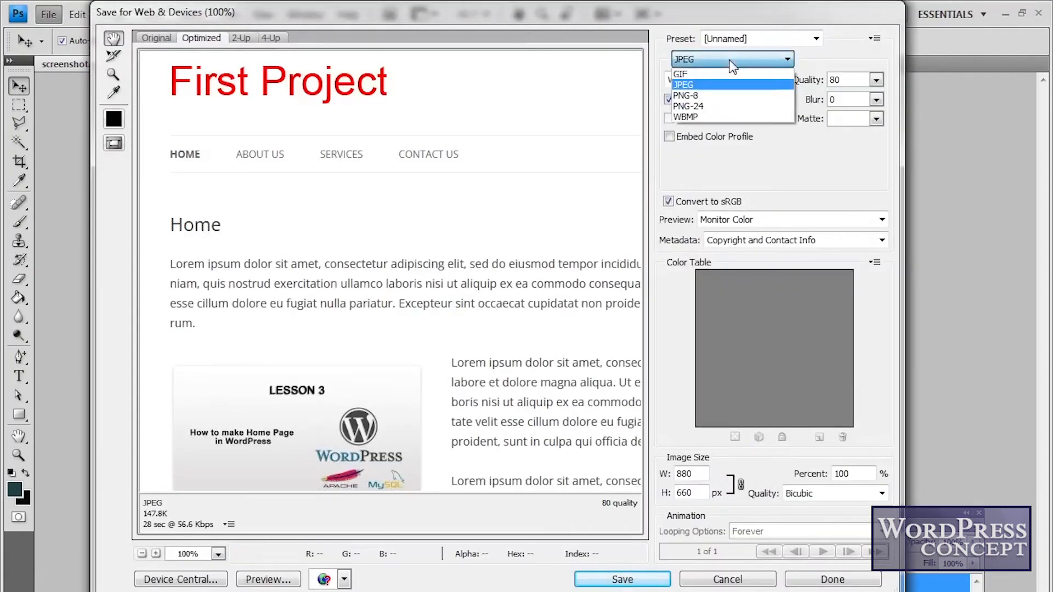
{"action": "left_click", "coordinate": [713, 106]}
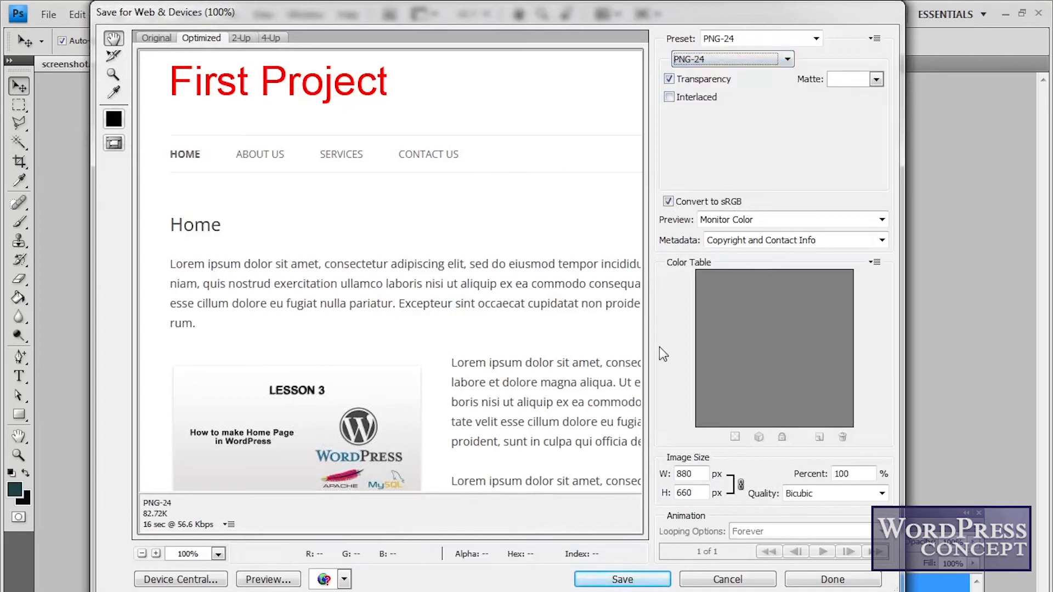
Step: Save the optimized image into www/firstproject/wp-content/themes/firstproject, replacing the existing screenshot.png
{"action": "left_click", "coordinate": [636, 581]}
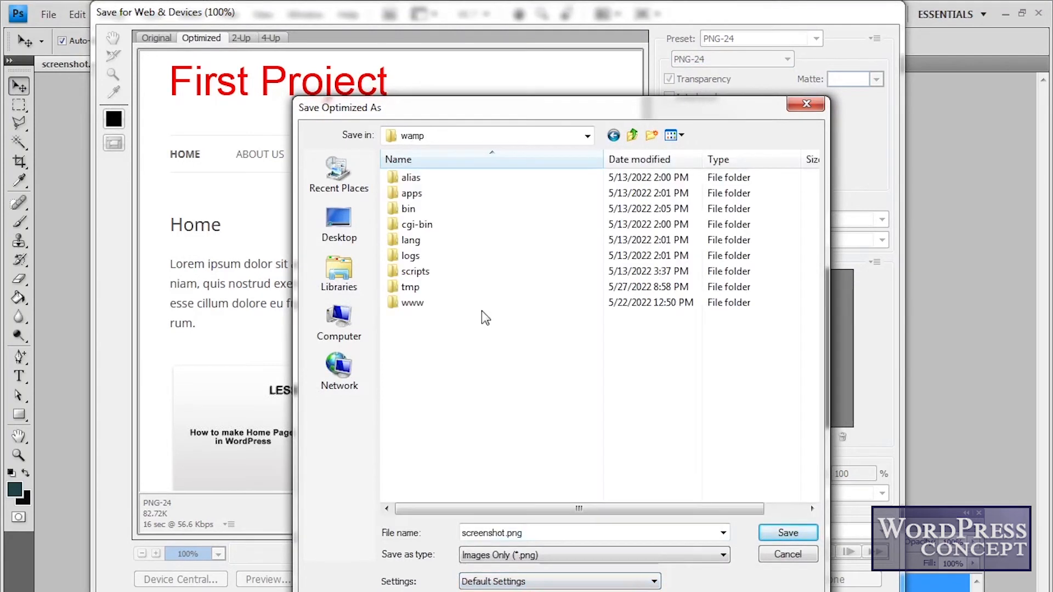
{"action": "double_click", "coordinate": [442, 307]}
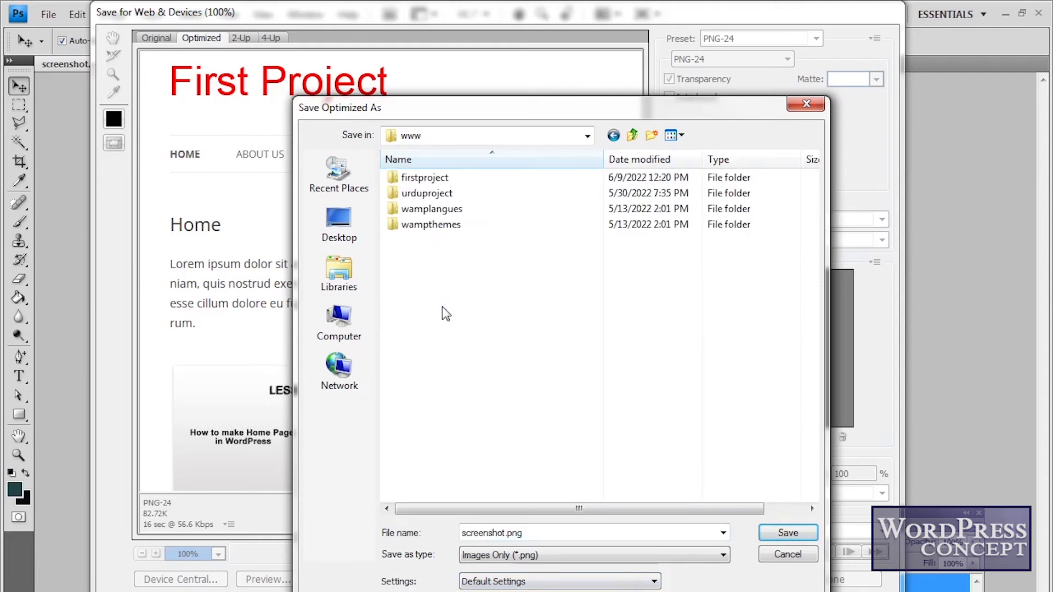
{"action": "double_click", "coordinate": [450, 181]}
{"action": "double_click", "coordinate": [441, 195]}
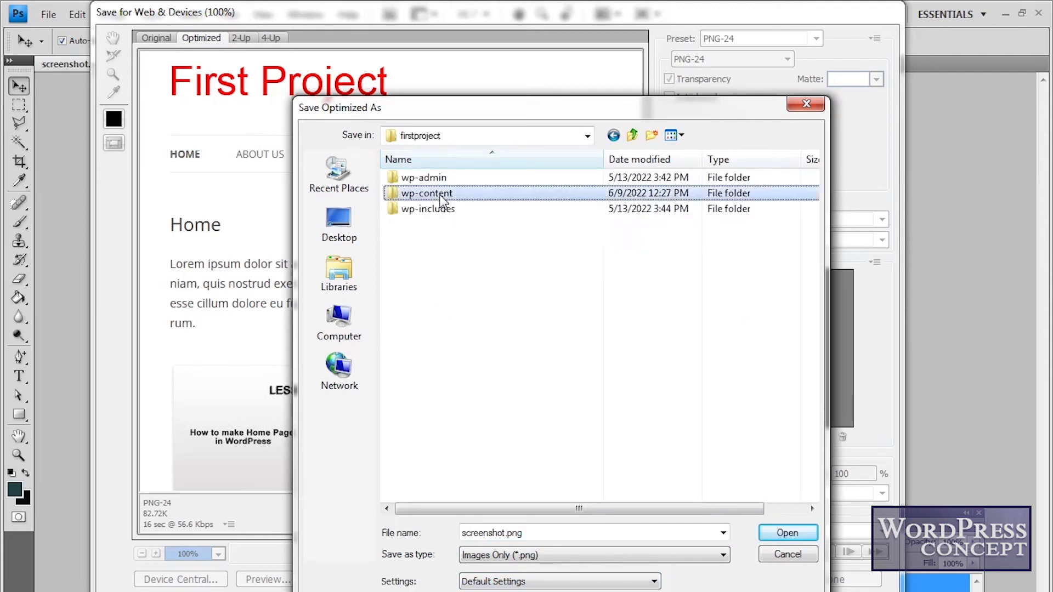
{"action": "double_click", "coordinate": [442, 196]}
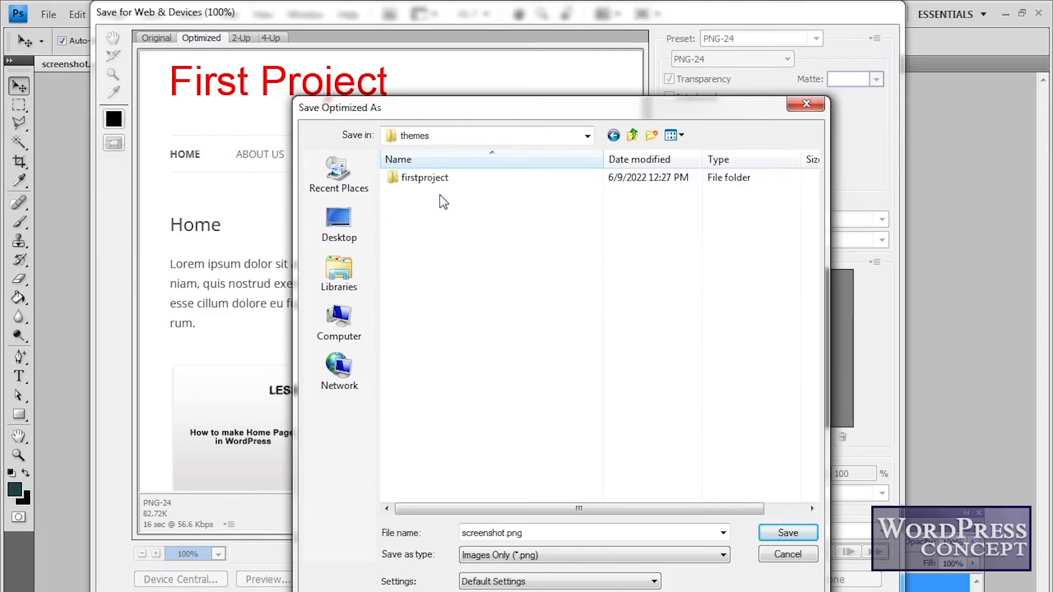
{"action": "double_click", "coordinate": [438, 184]}
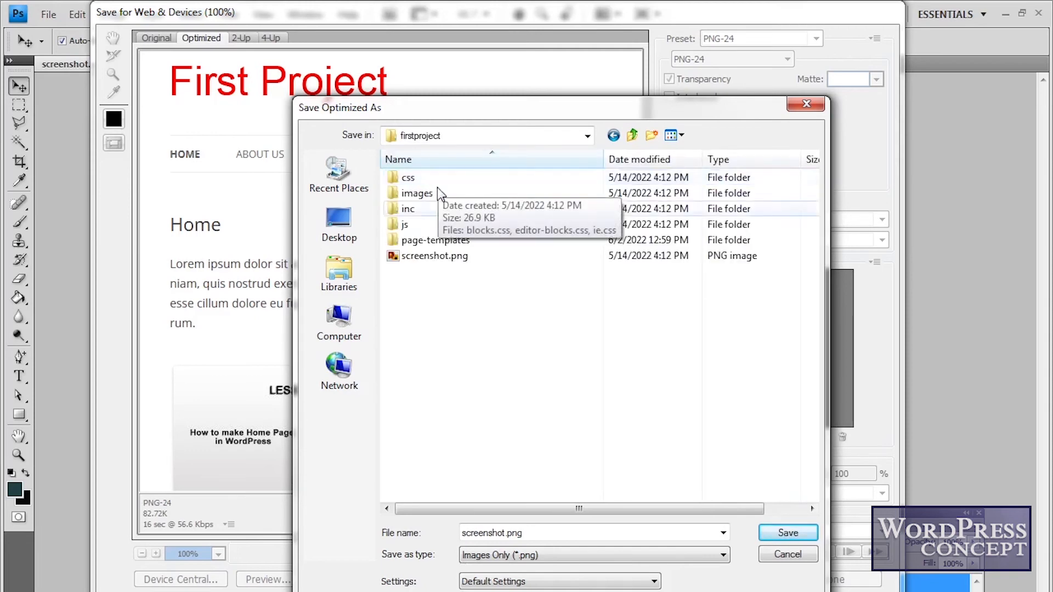
{"action": "double_click", "coordinate": [437, 256]}
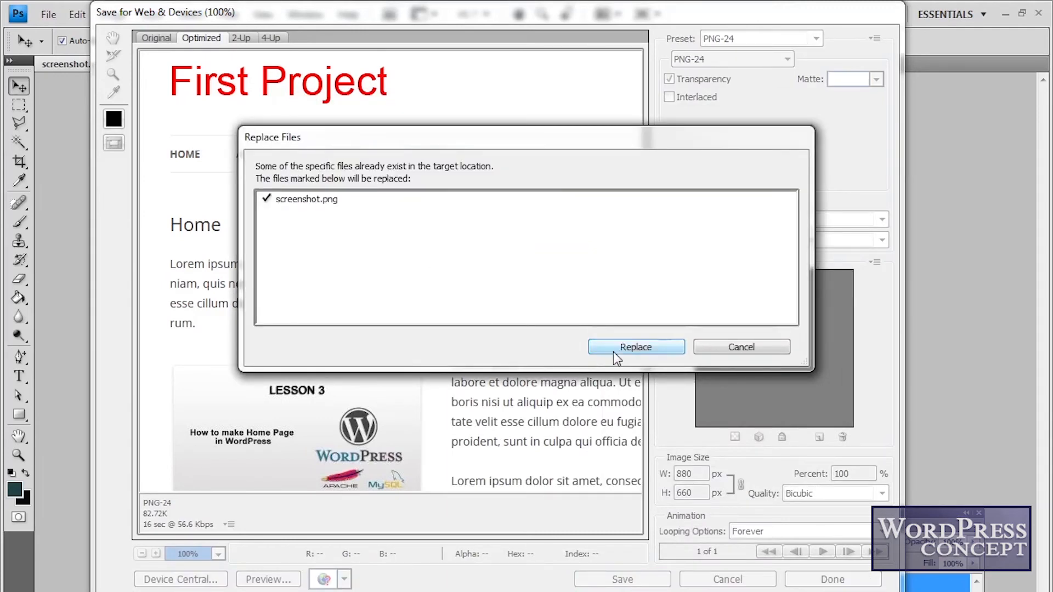
{"action": "left_click", "coordinate": [617, 355]}
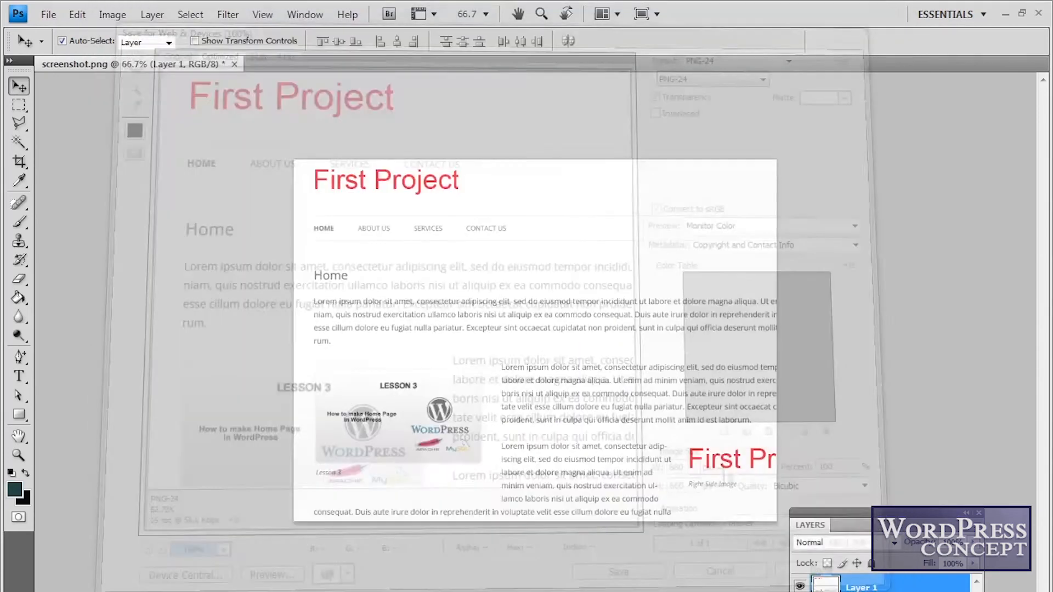
Step: Switch to the browser and reload the WordPress Themes page to check the firstproject theme's preview image
{"action": "mouse_move", "coordinate": [290, 591]}
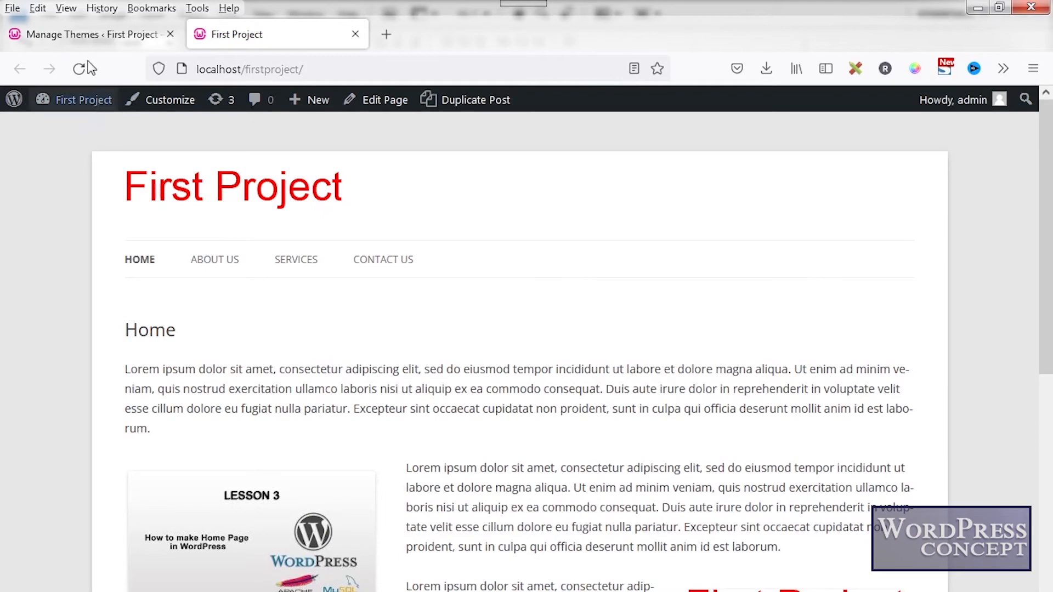
{"action": "left_click", "coordinate": [55, 35]}
{"action": "left_click", "coordinate": [77, 77]}
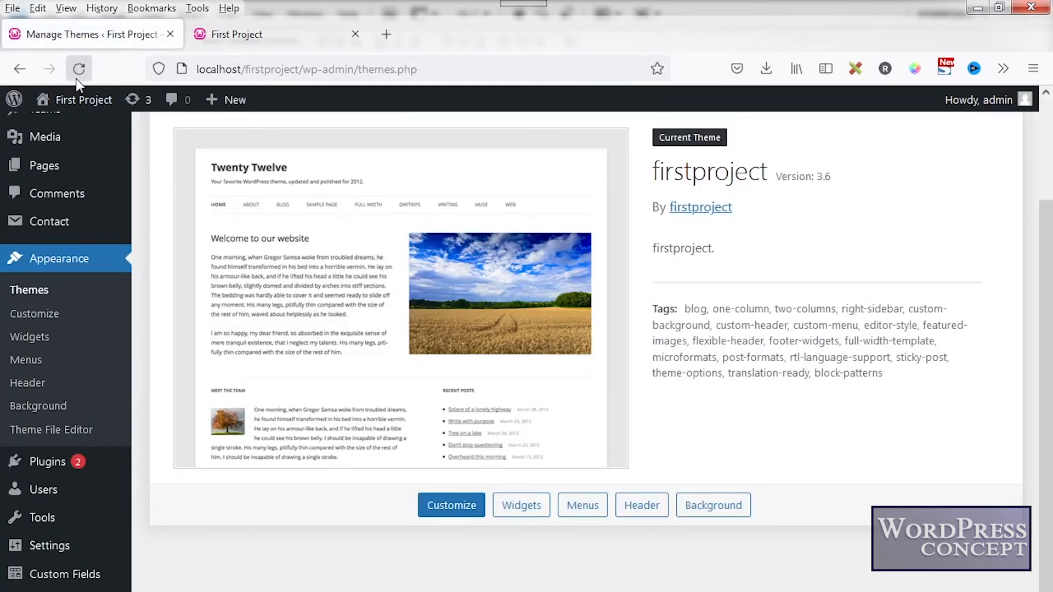
{"action": "left_click", "coordinate": [79, 77]}
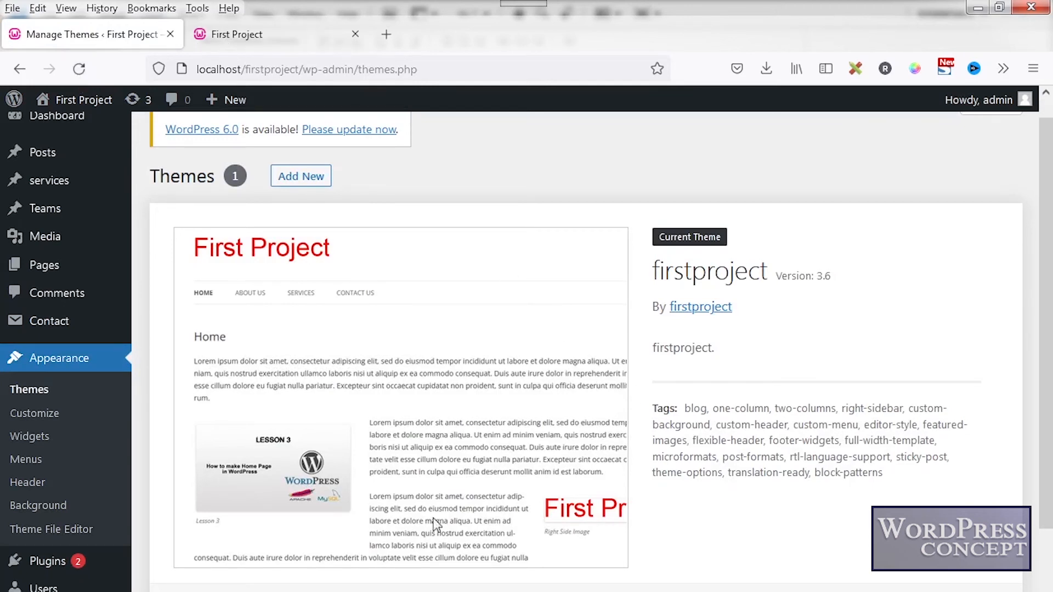
Step: Switch to Dreamweaver, replace the Tags and Text Domain values in the style.css header with firstproject, and save the file
{"action": "key", "text": "alt+Tab"}
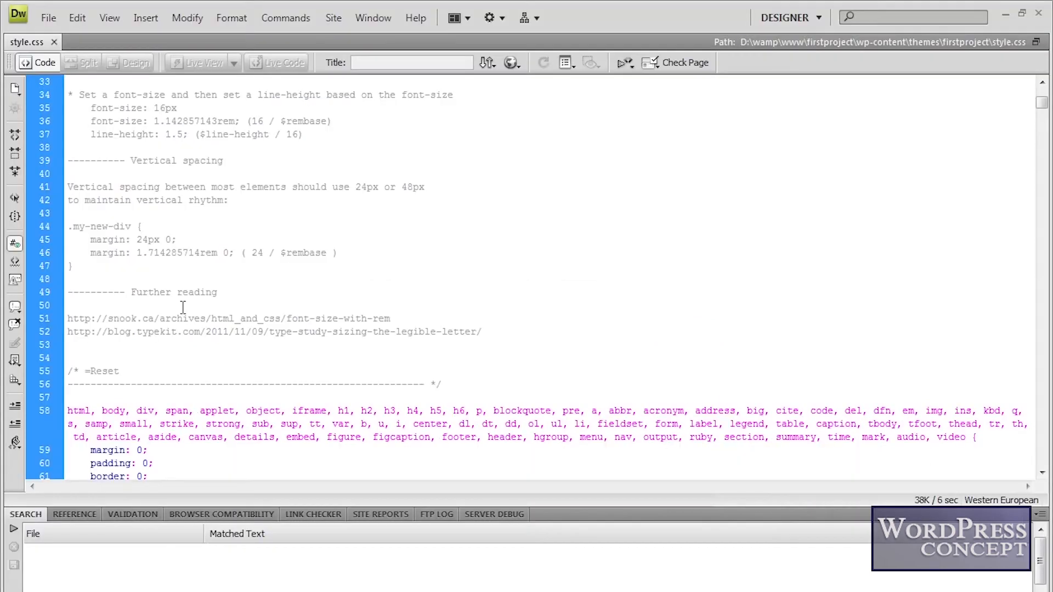
{"action": "scroll", "coordinate": [183, 308], "scroll_direction": "up", "scroll_amount": 10}
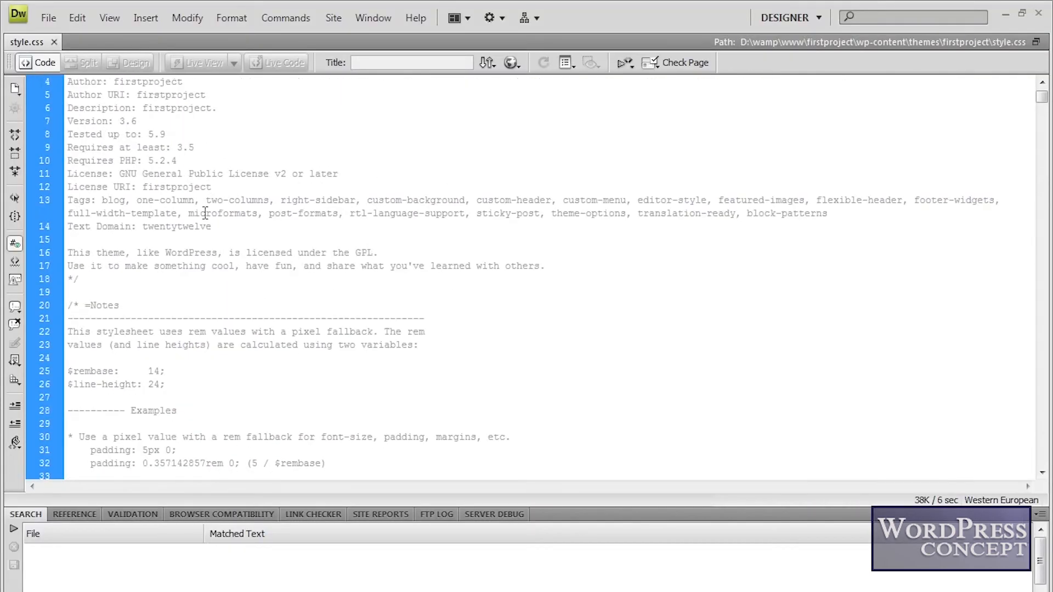
{"action": "double_click", "coordinate": [182, 187]}
{"action": "key", "text": "ctrl+c"}
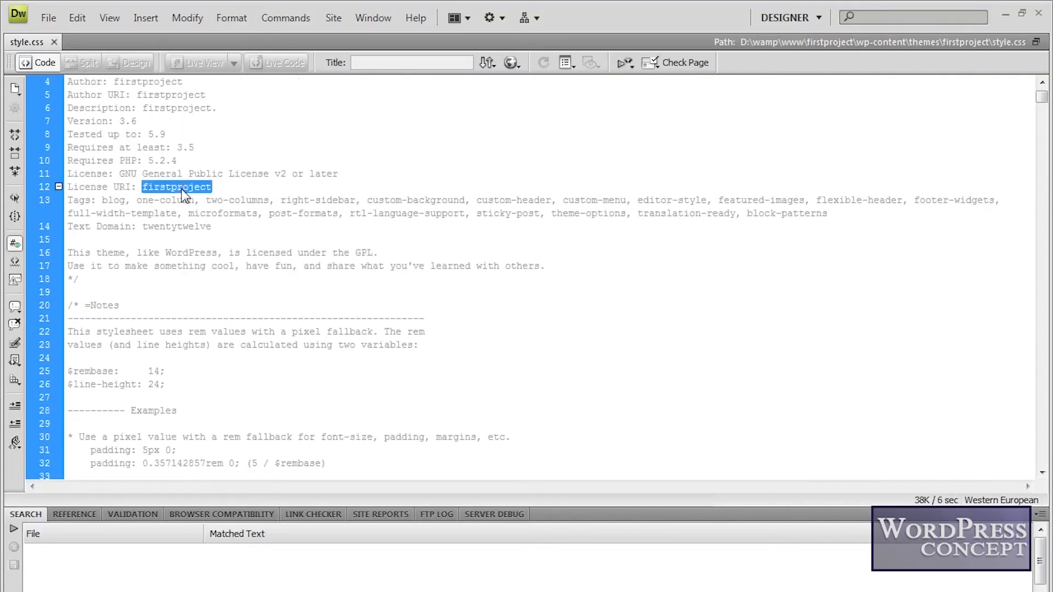
{"action": "left_click_drag", "start_coordinate": [101, 201], "coordinate": [847, 210]}
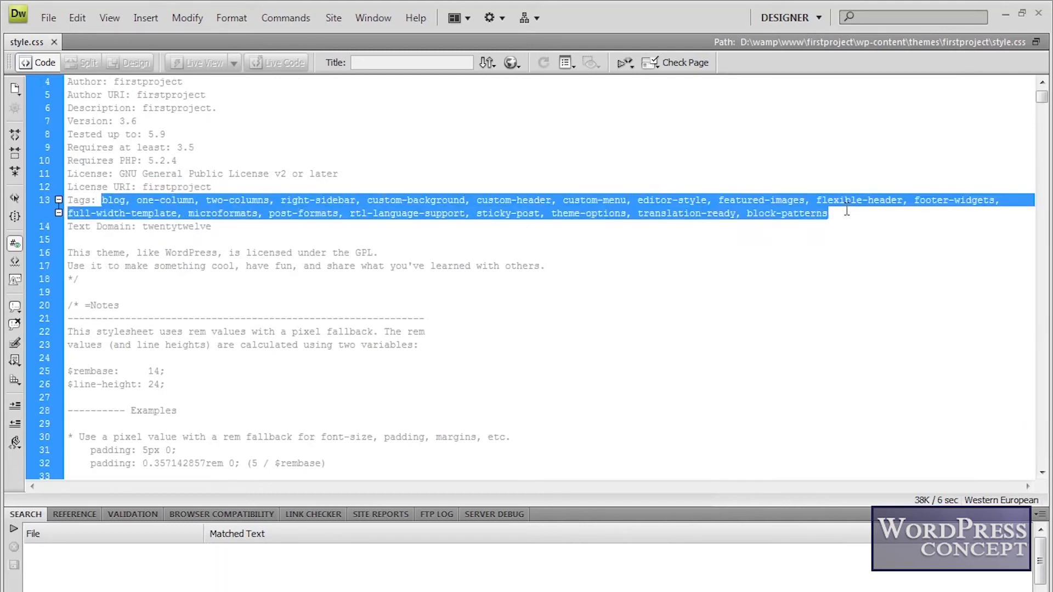
{"action": "key", "text": "ctrl+v"}
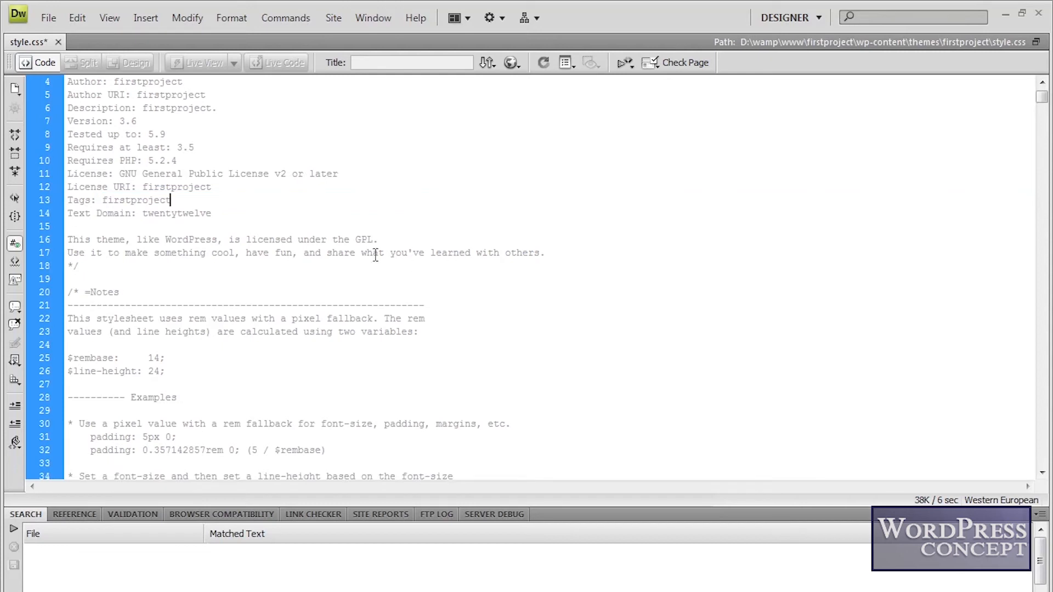
{"action": "double_click", "coordinate": [182, 213]}
{"action": "key", "text": "ctrl+v"}
{"action": "key", "text": "ctrl+s"}
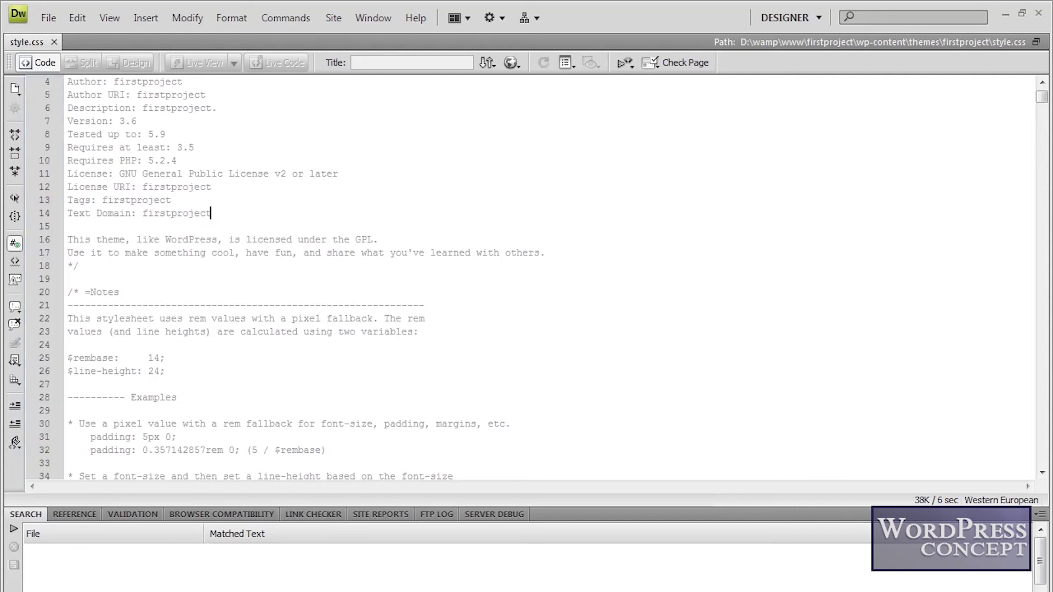
Step: Switch to the browser, reload the Themes page to check the theme's tags, and look over the First Project home page
{"action": "key", "text": "alt+Tab"}
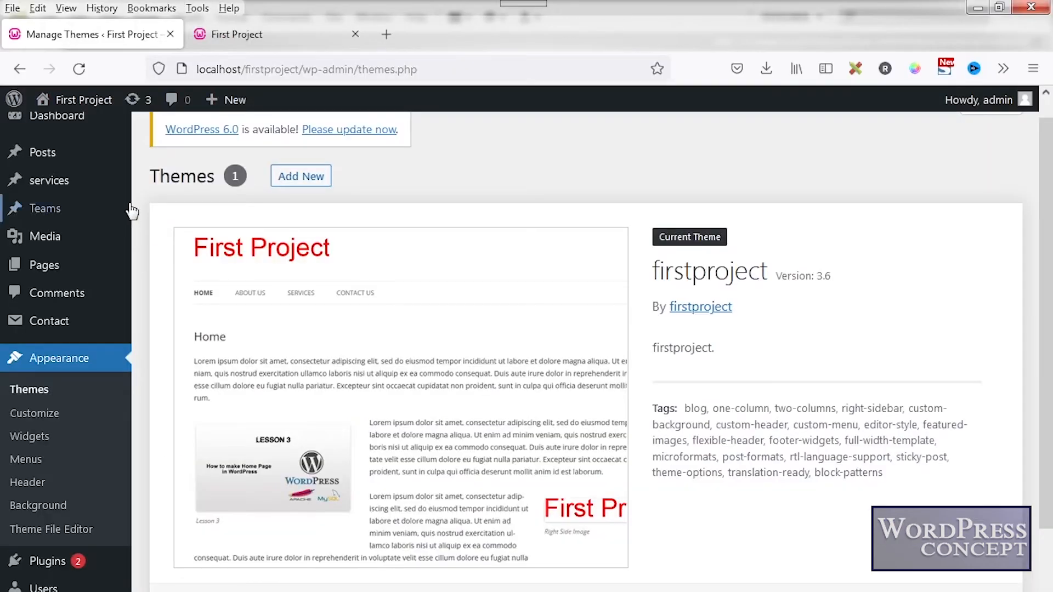
{"action": "left_click", "coordinate": [81, 69]}
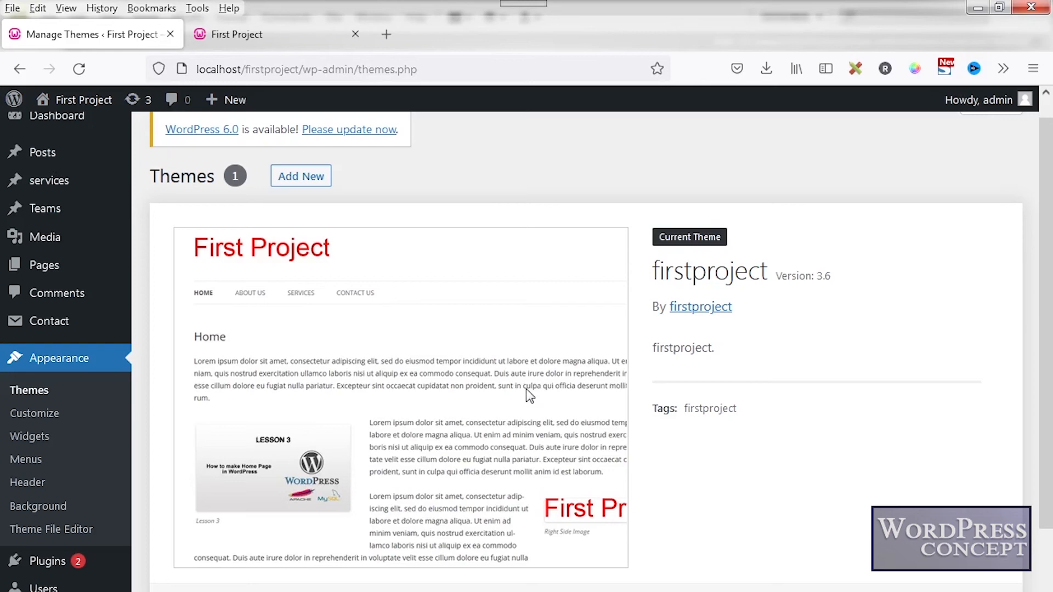
{"action": "left_click", "coordinate": [273, 39]}
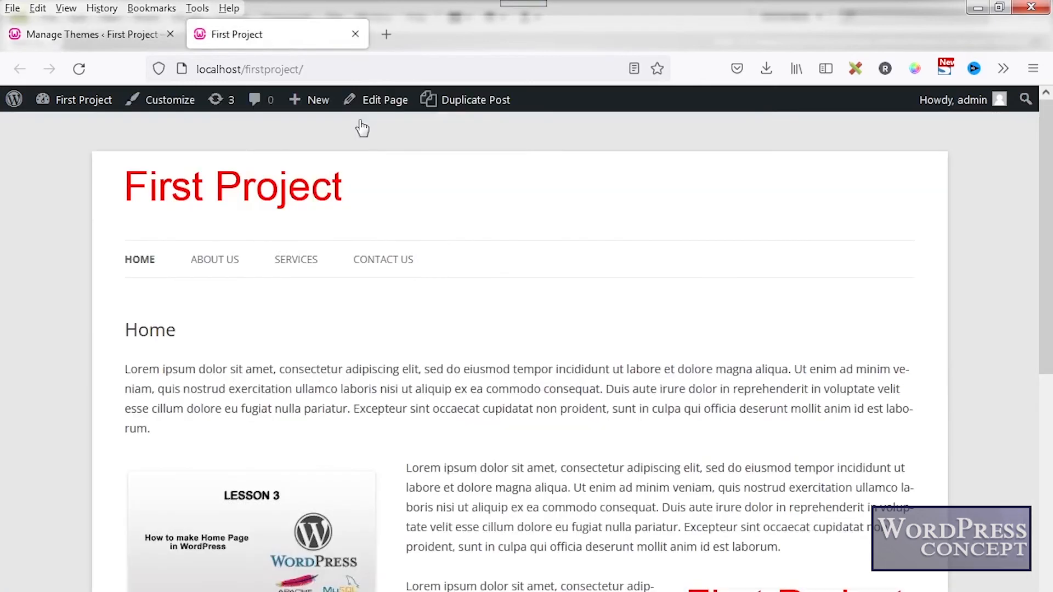
{"action": "scroll", "coordinate": [477, 192], "scroll_direction": "down", "scroll_amount": 5}
{"action": "scroll", "coordinate": [477, 192], "scroll_direction": "down", "scroll_amount": 2}
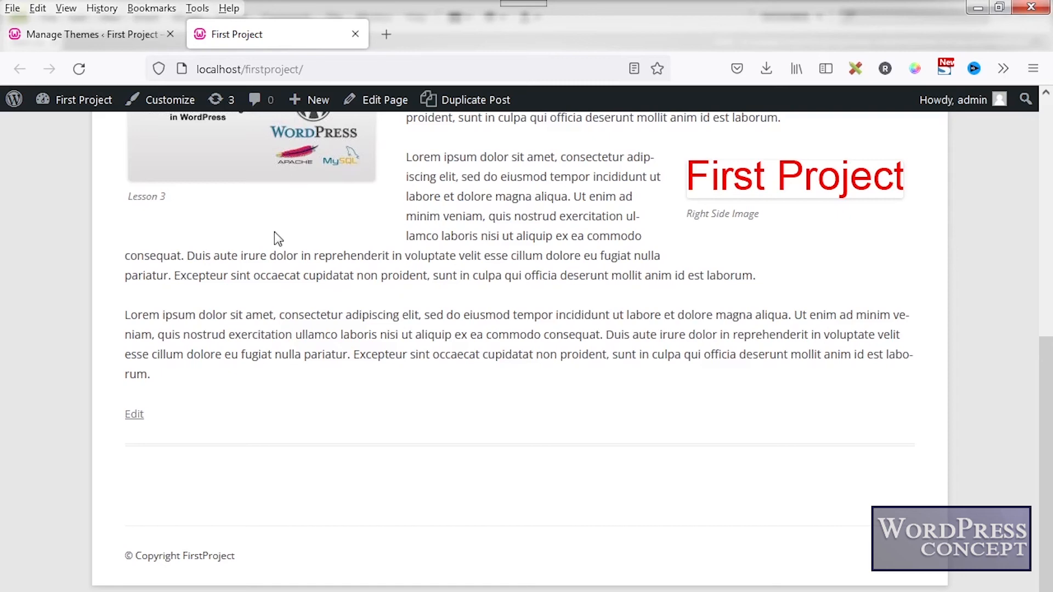
Step: Search the WordPress plugin directory for "import export widgets" and install and activate the Widget Importer & Exporter plugin
{"action": "left_click", "coordinate": [116, 47]}
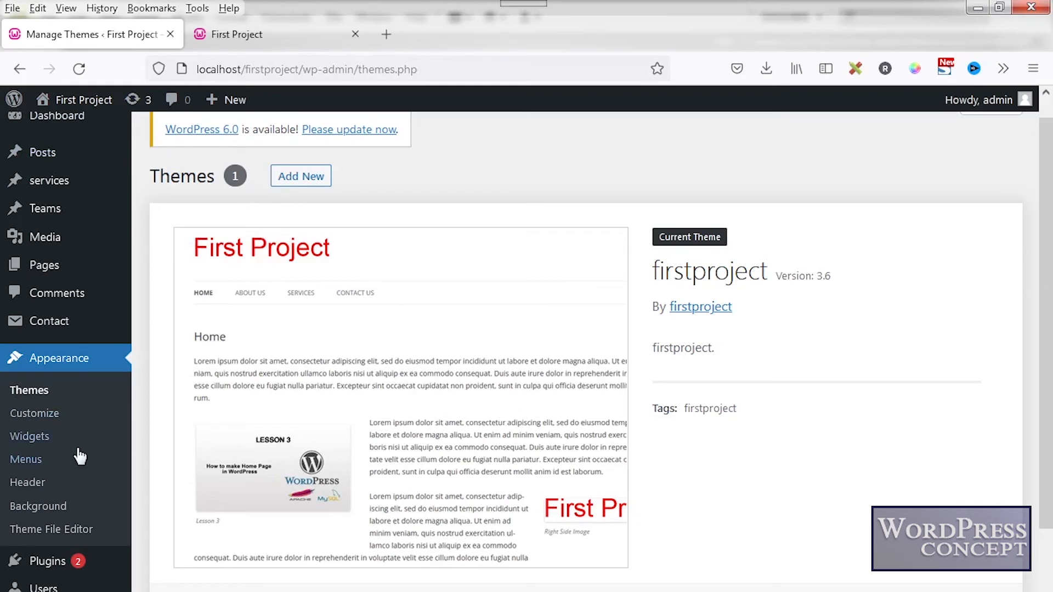
{"action": "scroll", "coordinate": [80, 456], "scroll_direction": "down", "scroll_amount": 2}
{"action": "mouse_move", "coordinate": [52, 466]}
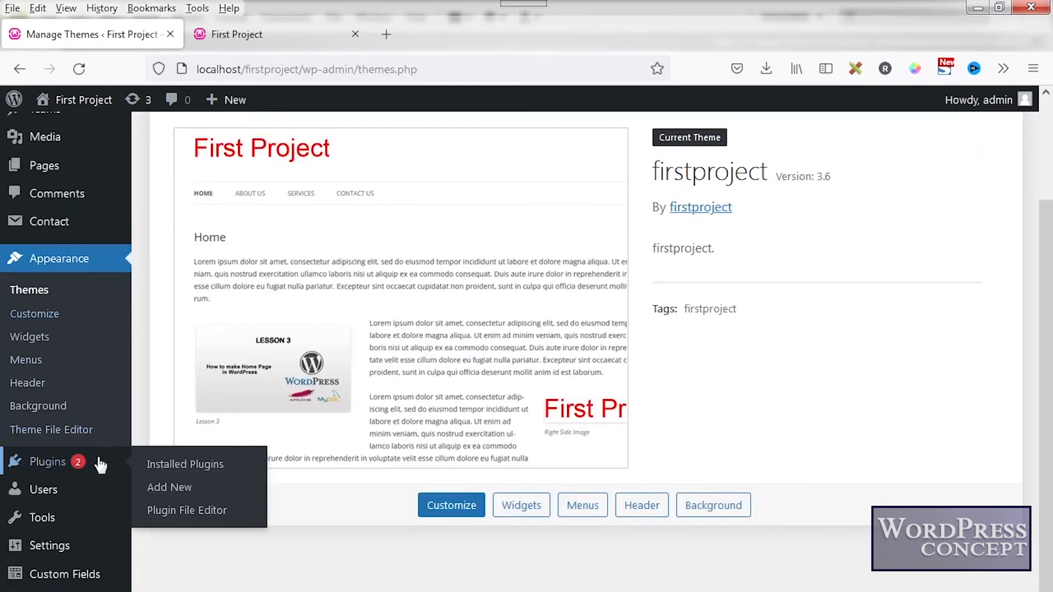
{"action": "left_click", "coordinate": [187, 488]}
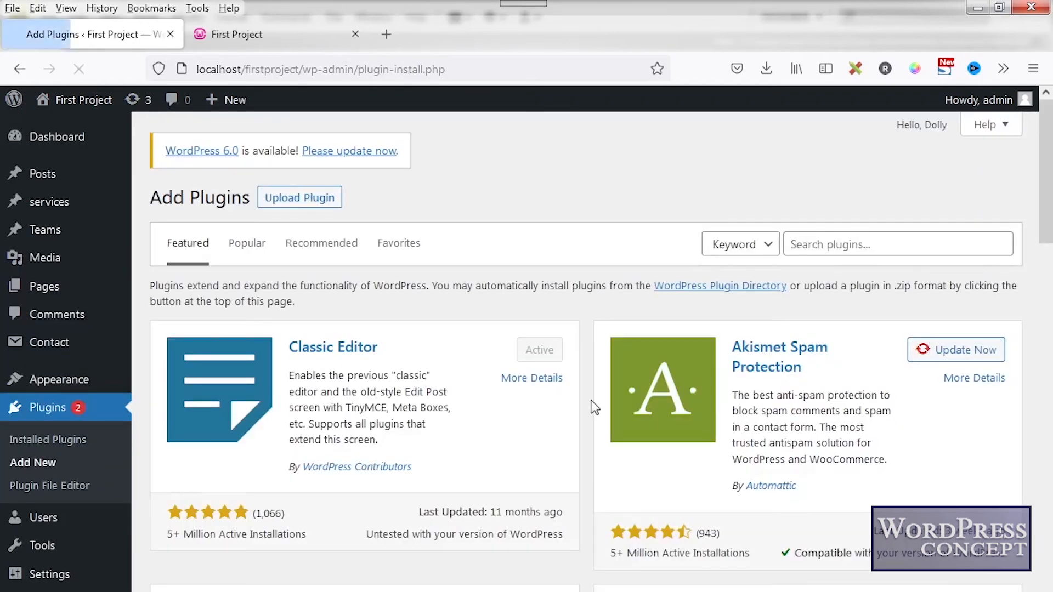
{"action": "left_click", "coordinate": [799, 247]}
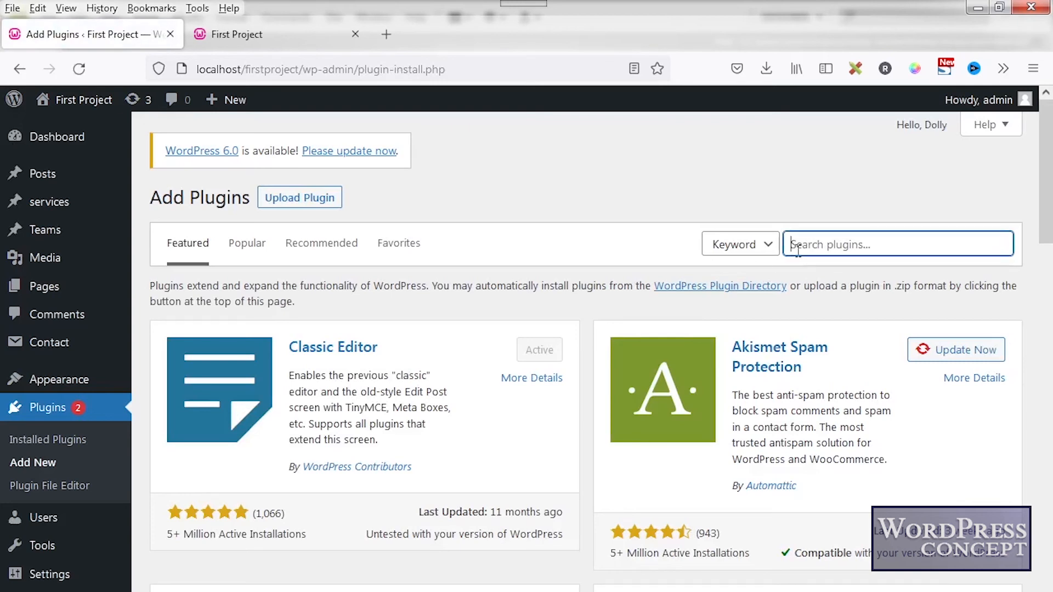
{"action": "type", "text": "import export"}
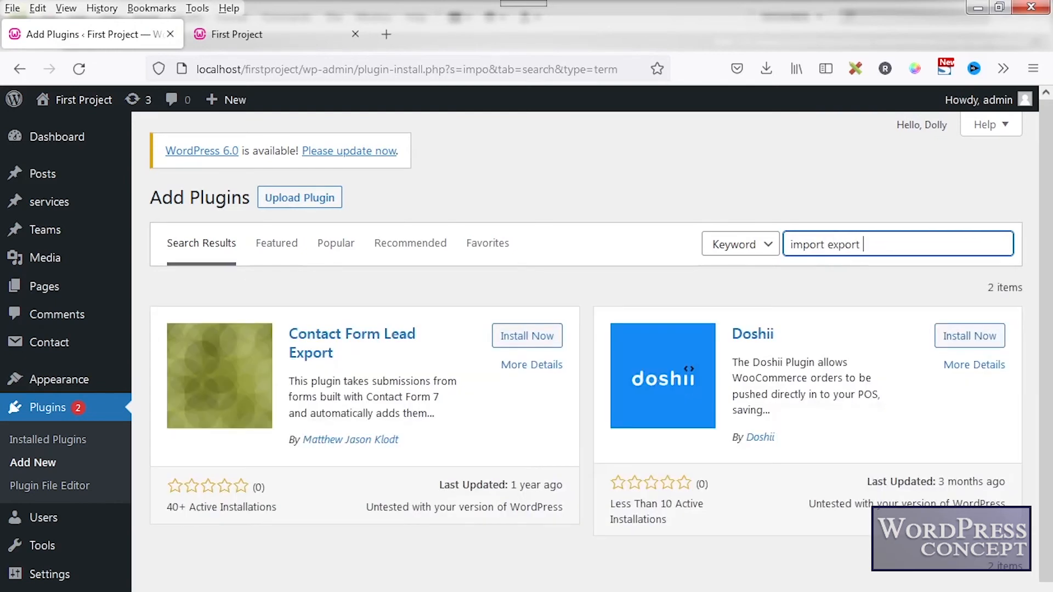
{"action": "type", "text": " widgets"}
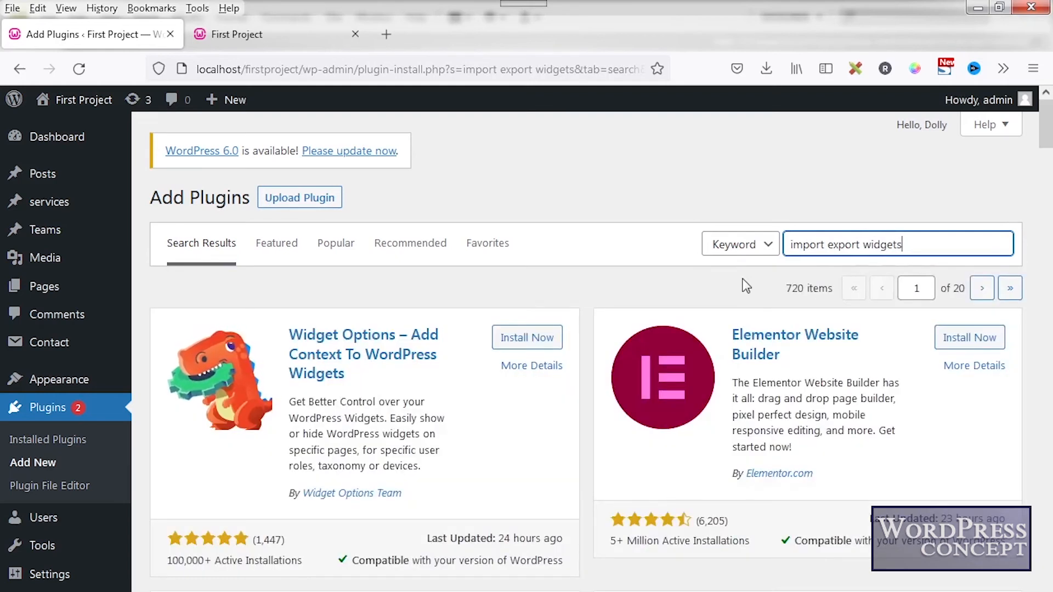
{"action": "scroll", "coordinate": [746, 286], "scroll_direction": "down", "scroll_amount": 5}
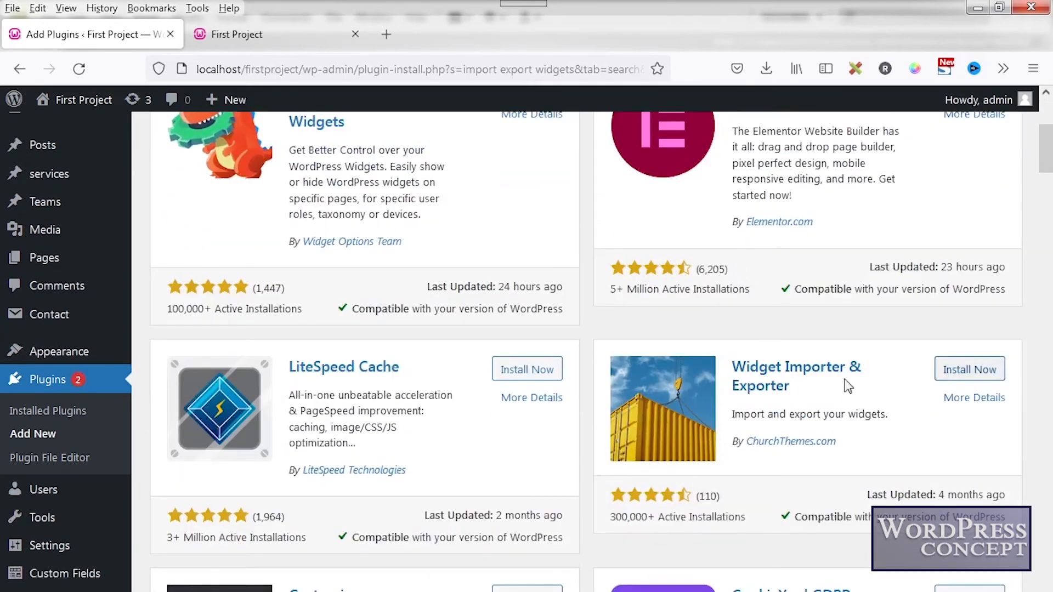
{"action": "left_click", "coordinate": [993, 371]}
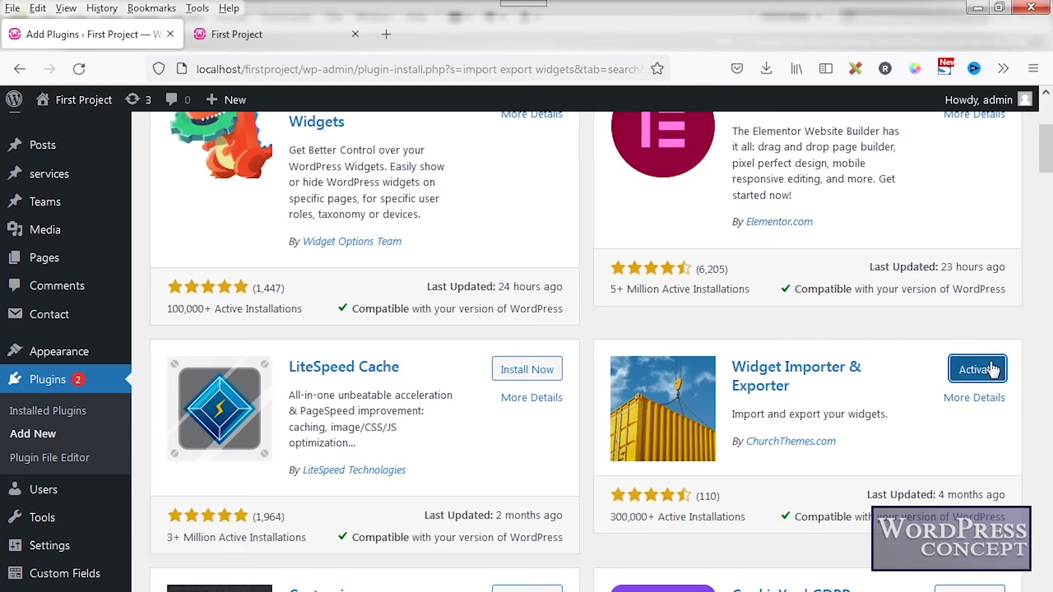
{"action": "left_click", "coordinate": [981, 377]}
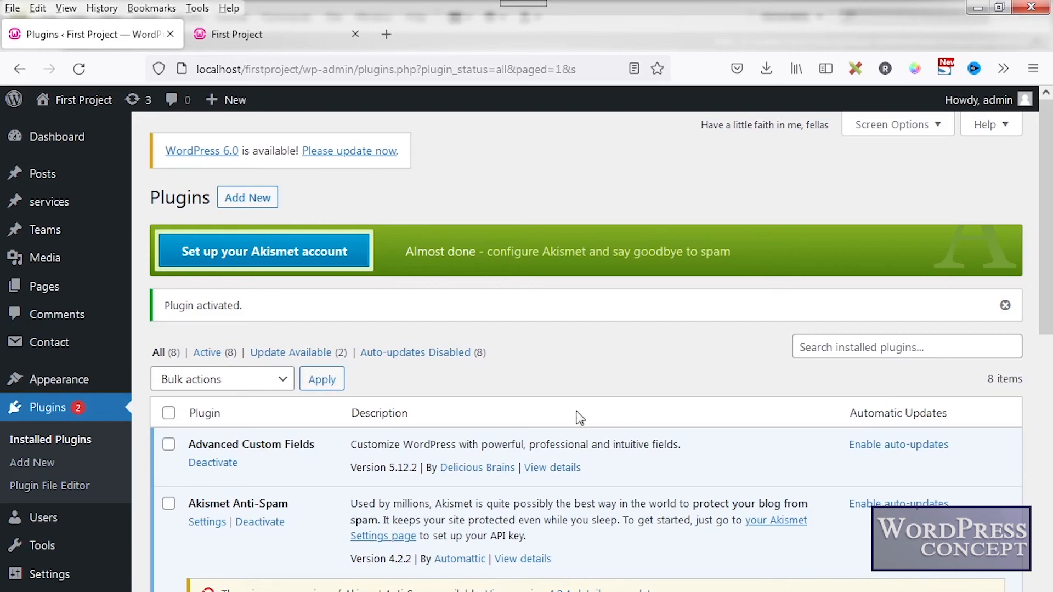
Step: Open the Widget Importer & Exporter tool and export all active widgets to a .wie file
{"action": "scroll", "coordinate": [577, 417], "scroll_direction": "down", "scroll_amount": 3}
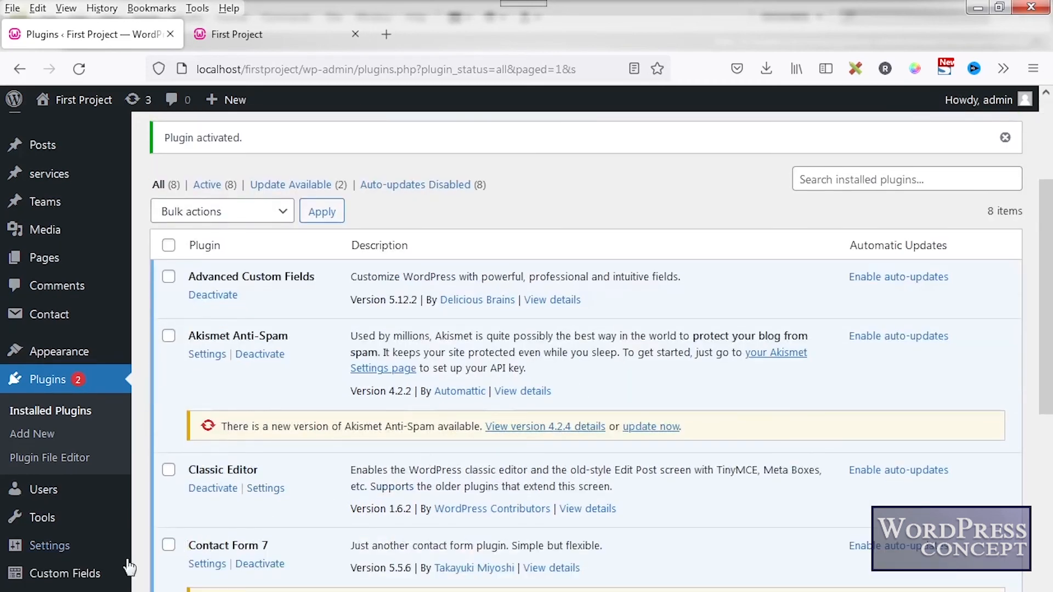
{"action": "mouse_move", "coordinate": [68, 529]}
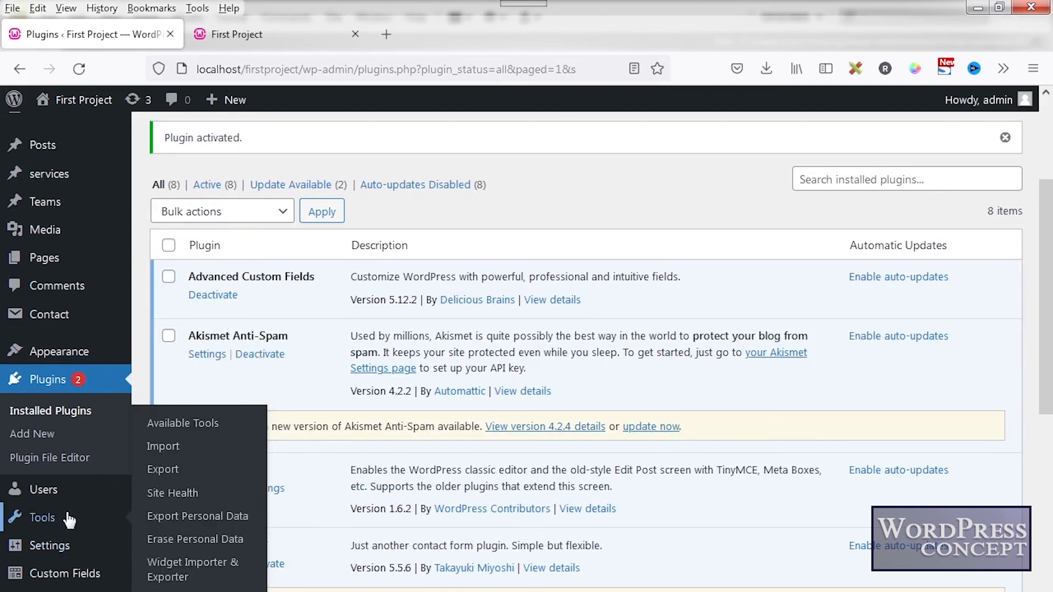
{"action": "left_click", "coordinate": [194, 567]}
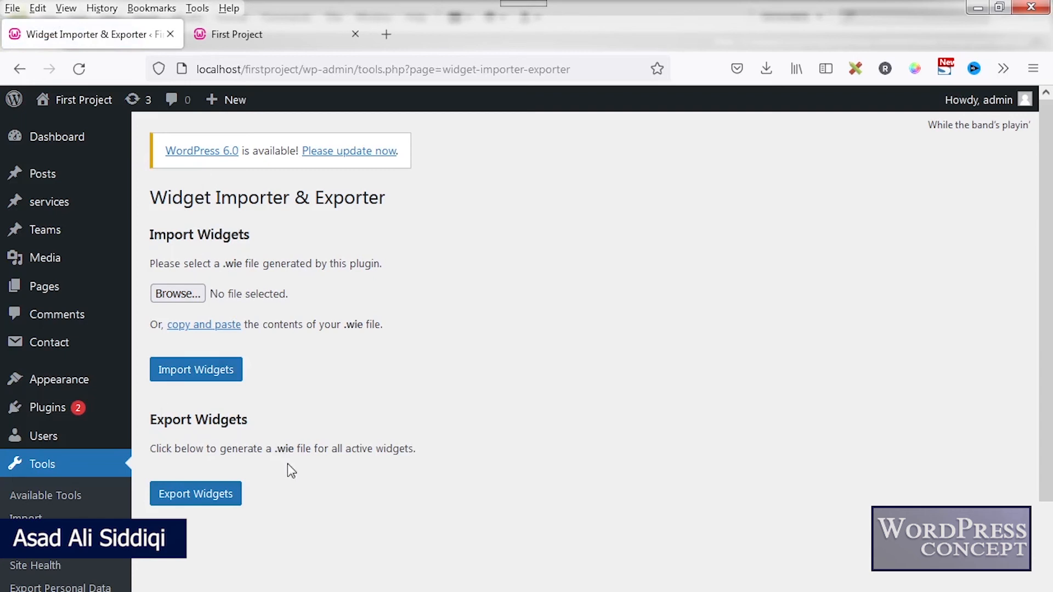
{"action": "scroll", "coordinate": [287, 463], "scroll_direction": "down", "scroll_amount": 3}
{"action": "left_click", "coordinate": [201, 417]}
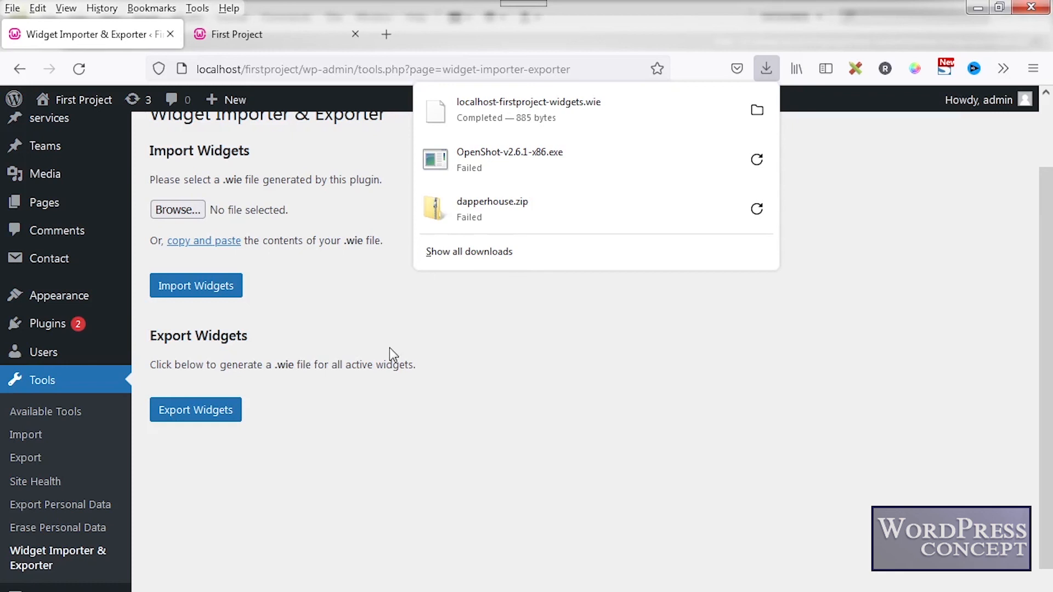
{"action": "left_click", "coordinate": [379, 329]}
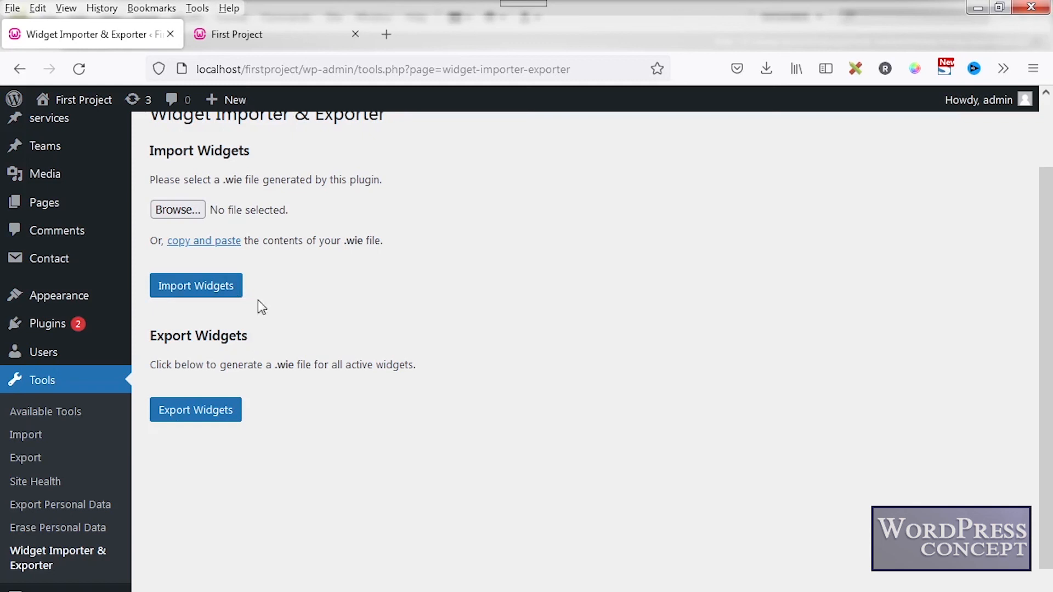
{"action": "scroll", "coordinate": [257, 258], "scroll_direction": "up", "scroll_amount": 2}
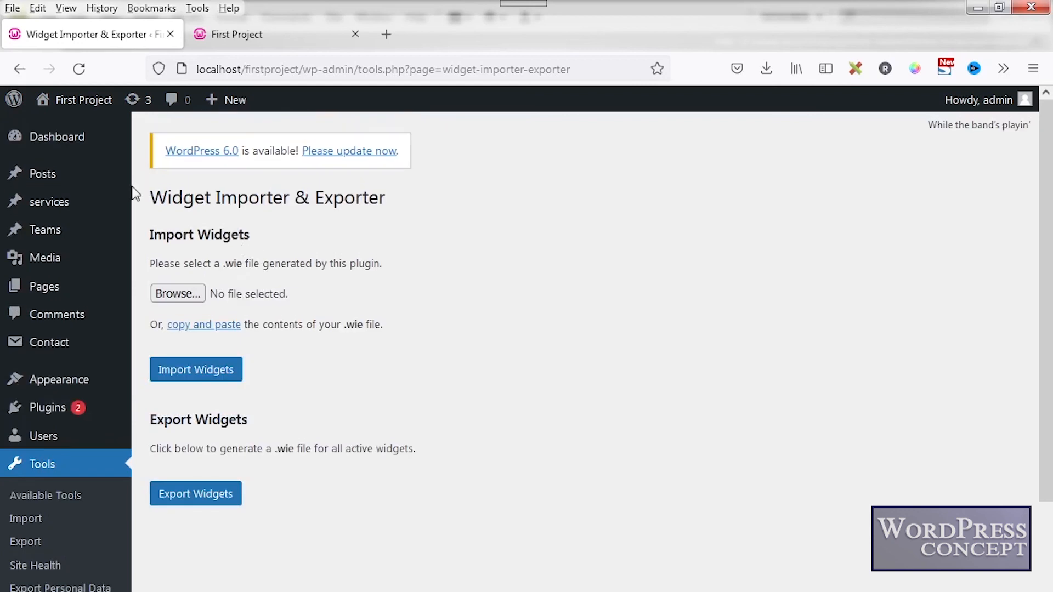